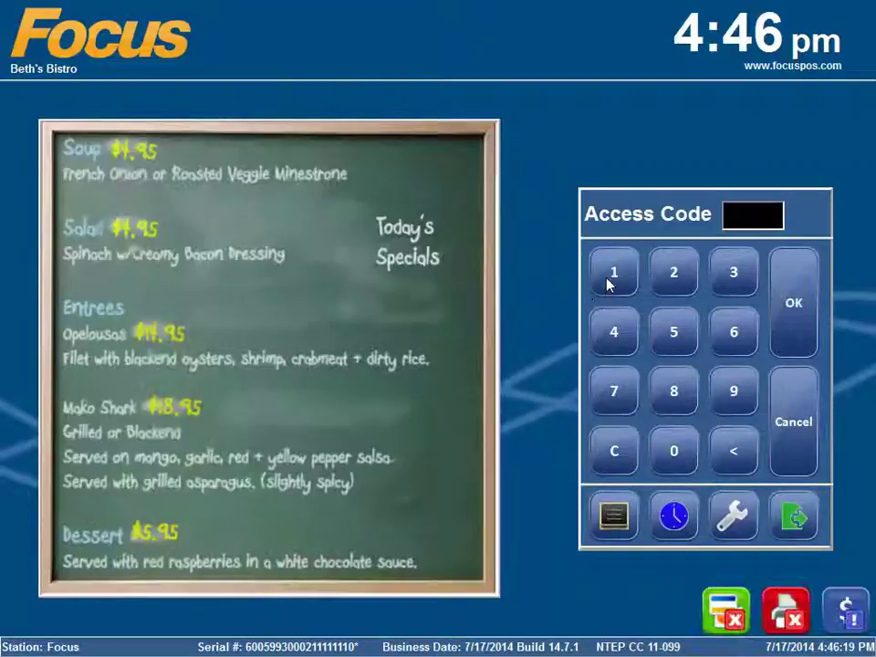
- Sign in with the access code and open the Call Liquor ordering page
{"action": "left_click", "coordinate": [606, 274]}
{"action": "left_click", "coordinate": [790, 292]}
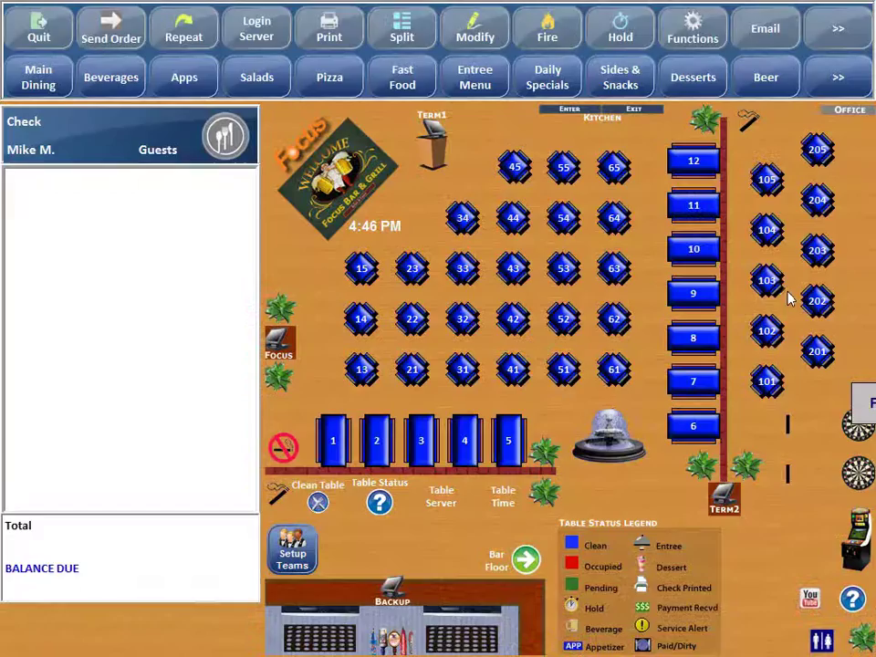
{"action": "left_click", "coordinate": [837, 78]}
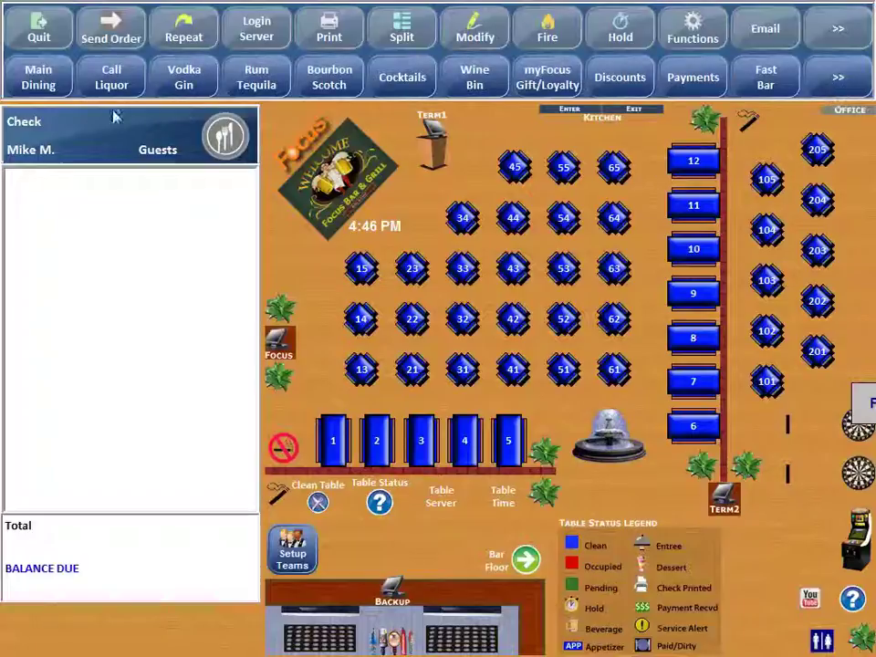
{"action": "left_click", "coordinate": [117, 79]}
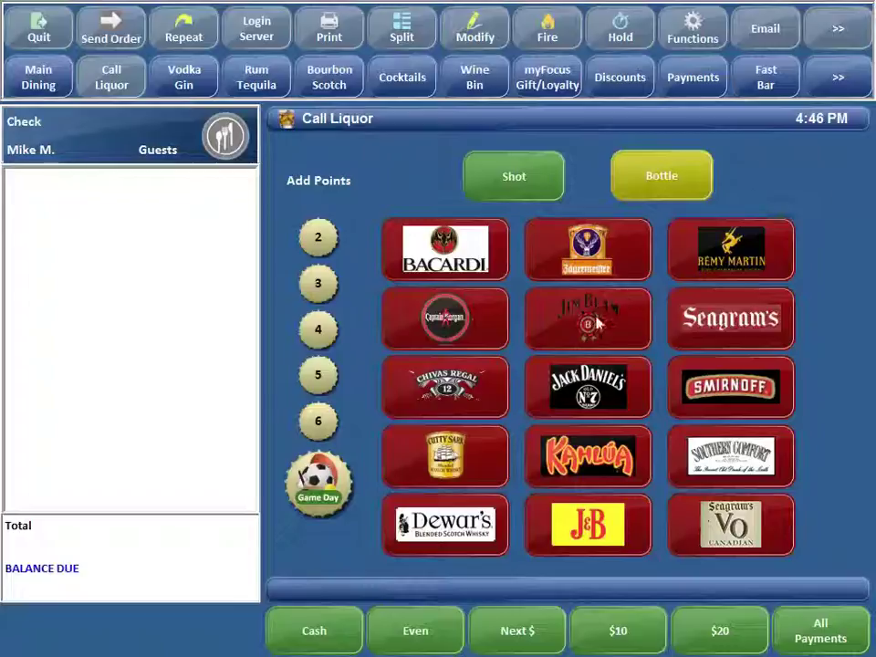
- Add a Jack Daniels with the & Coke modifier to the check
{"action": "left_click", "coordinate": [575, 380]}
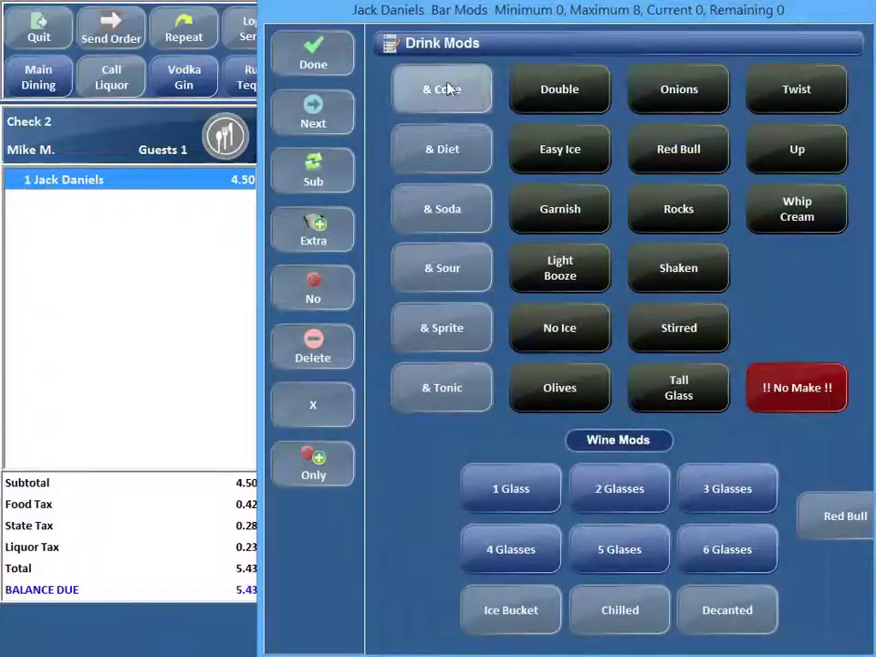
{"action": "left_click", "coordinate": [447, 88]}
{"action": "left_click", "coordinate": [316, 65]}
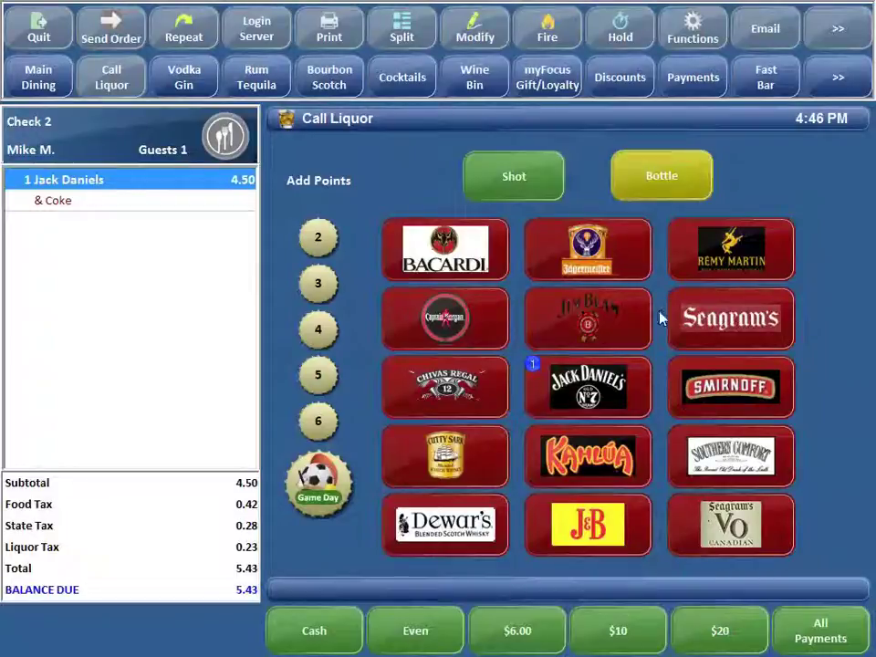
- Add a shot of Jack Daniels and a bottle of Jack Daniels to the check
{"action": "left_click", "coordinate": [522, 182]}
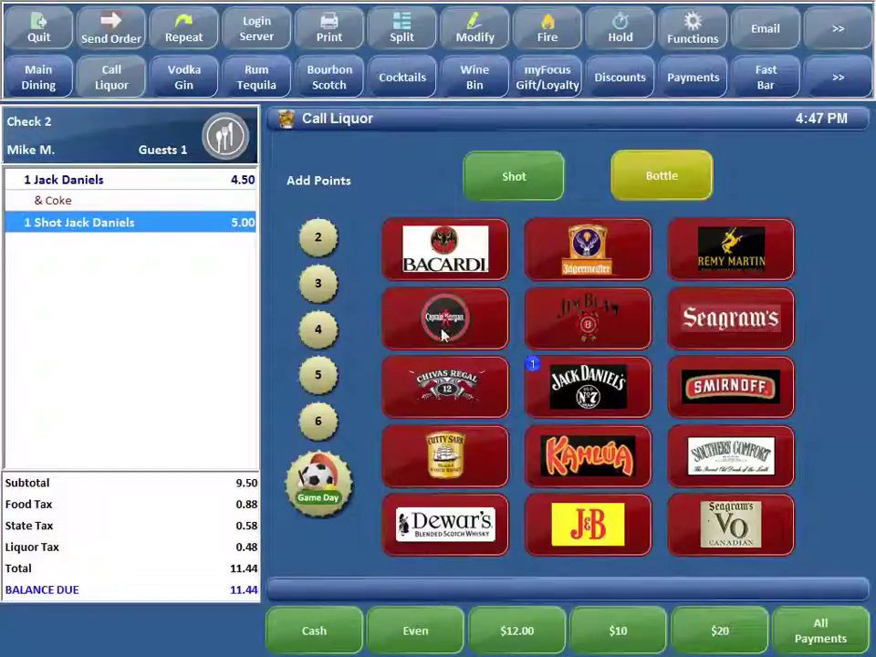
{"action": "left_click", "coordinate": [55, 223]}
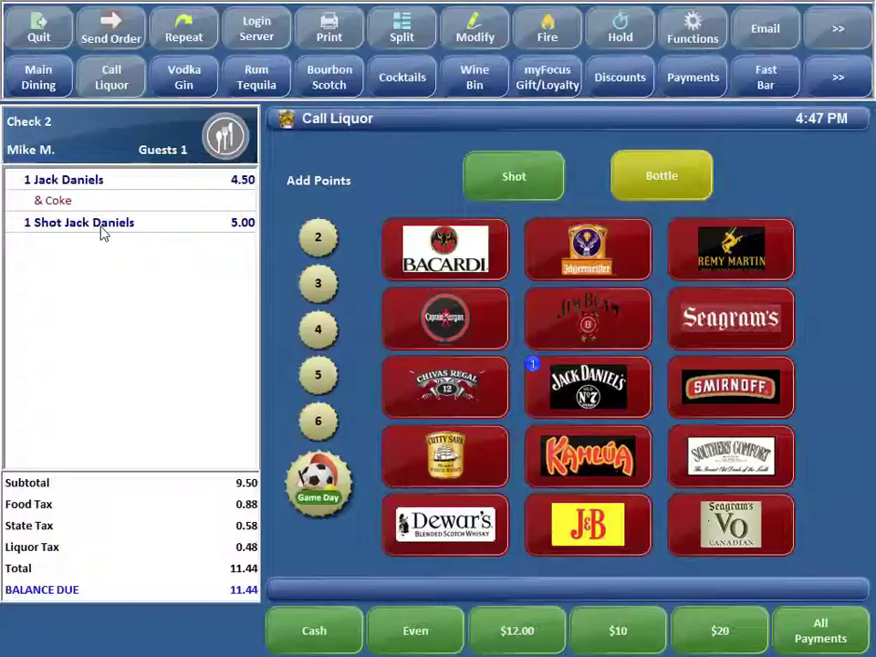
{"action": "left_click", "coordinate": [666, 190]}
{"action": "left_click", "coordinate": [587, 385]}
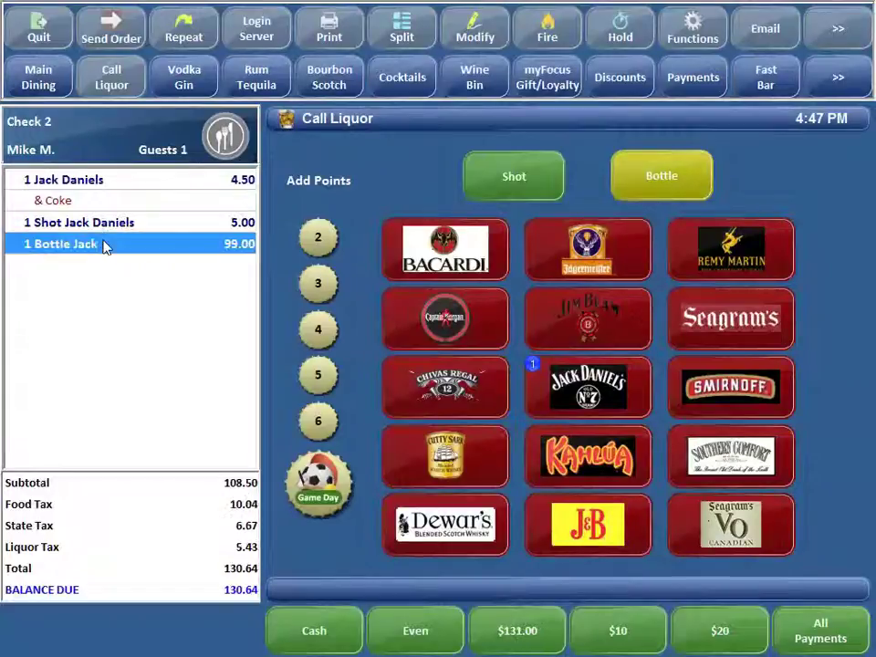
{"action": "left_click", "coordinate": [112, 251]}
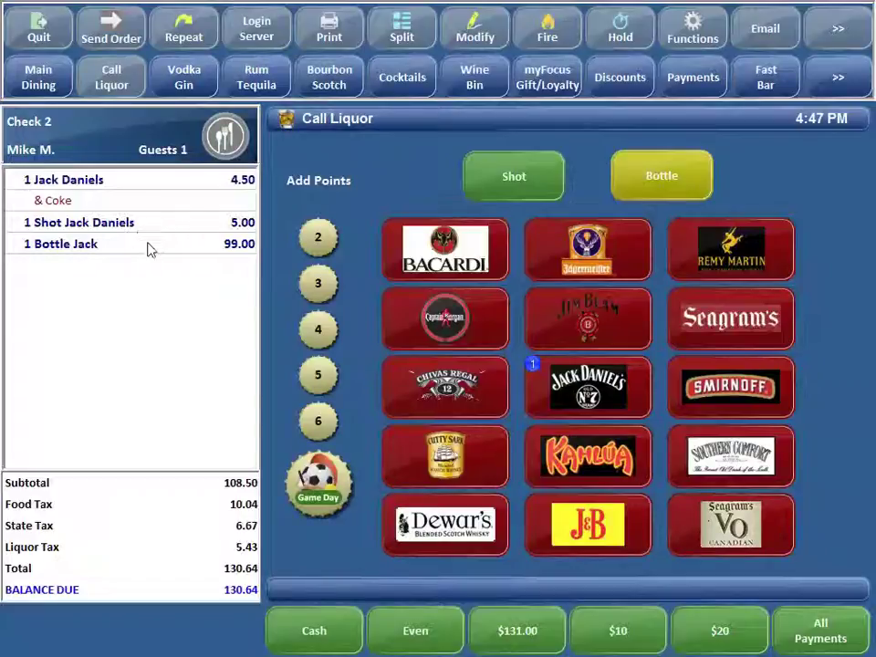
- Leave the check and open the manager Setup, authorizing with the access code
{"action": "left_click", "coordinate": [40, 29]}
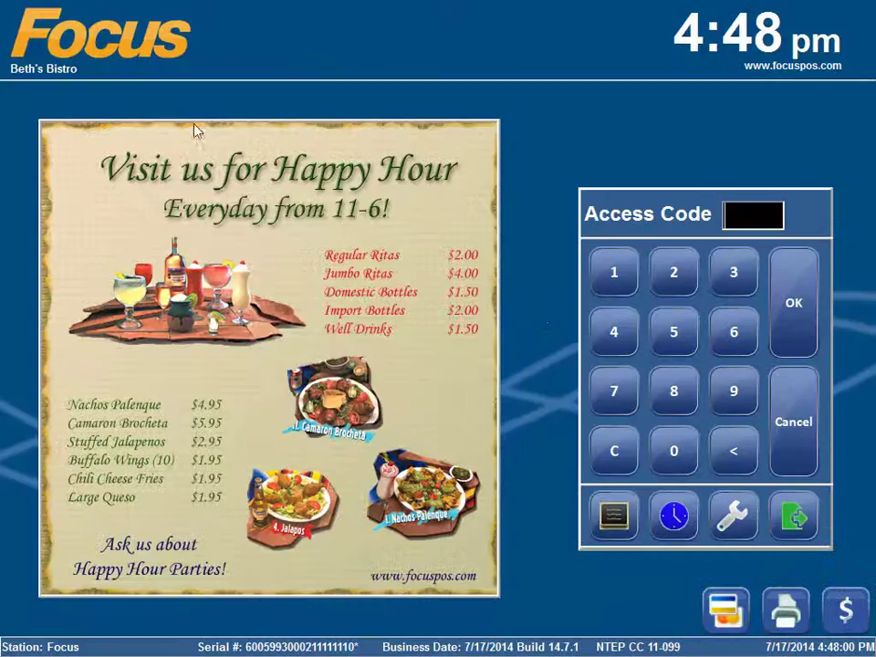
{"action": "left_click", "coordinate": [735, 517]}
{"action": "left_click", "coordinate": [292, 374]}
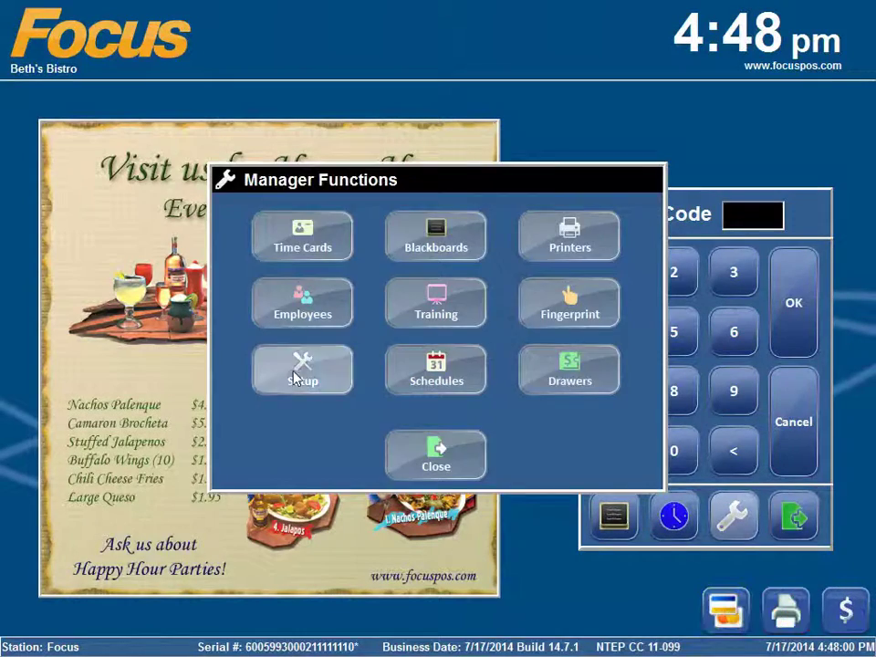
{"action": "left_click", "coordinate": [346, 262]}
{"action": "left_click", "coordinate": [512, 315]}
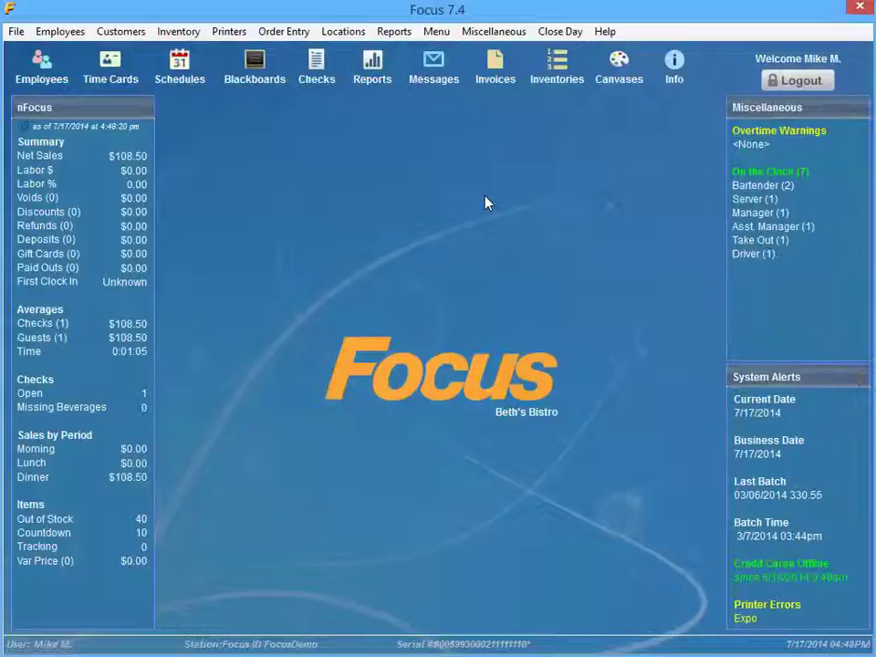
- Open the canvas menu items list and find the Shot item
{"action": "left_click", "coordinate": [624, 75]}
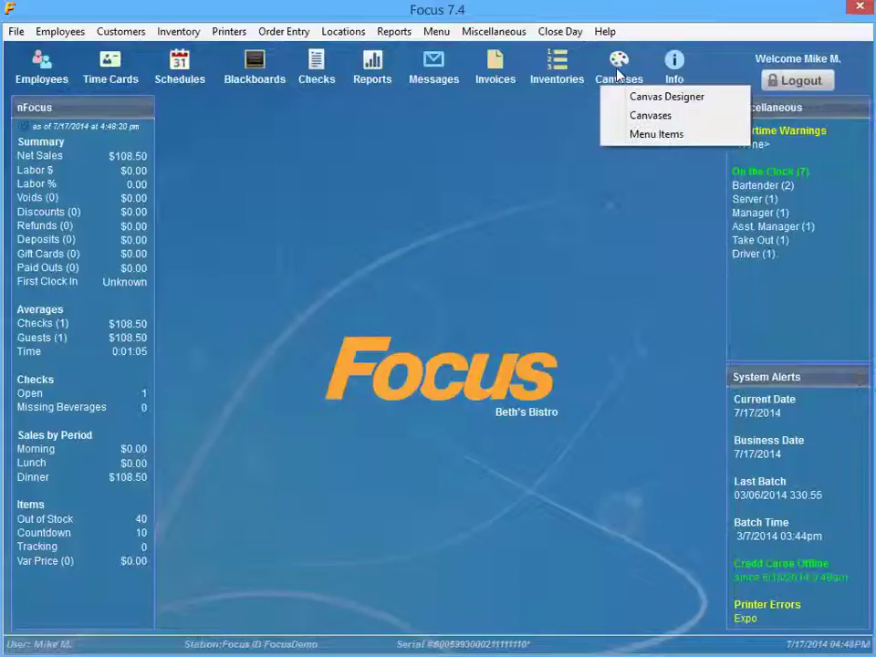
{"action": "left_click", "coordinate": [641, 135]}
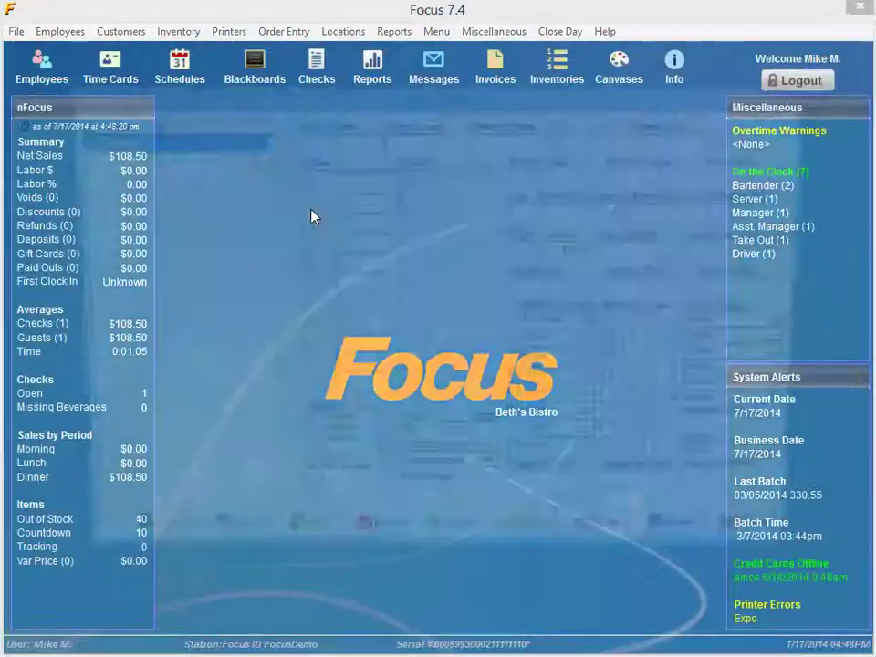
{"action": "type", "text": "shot"}
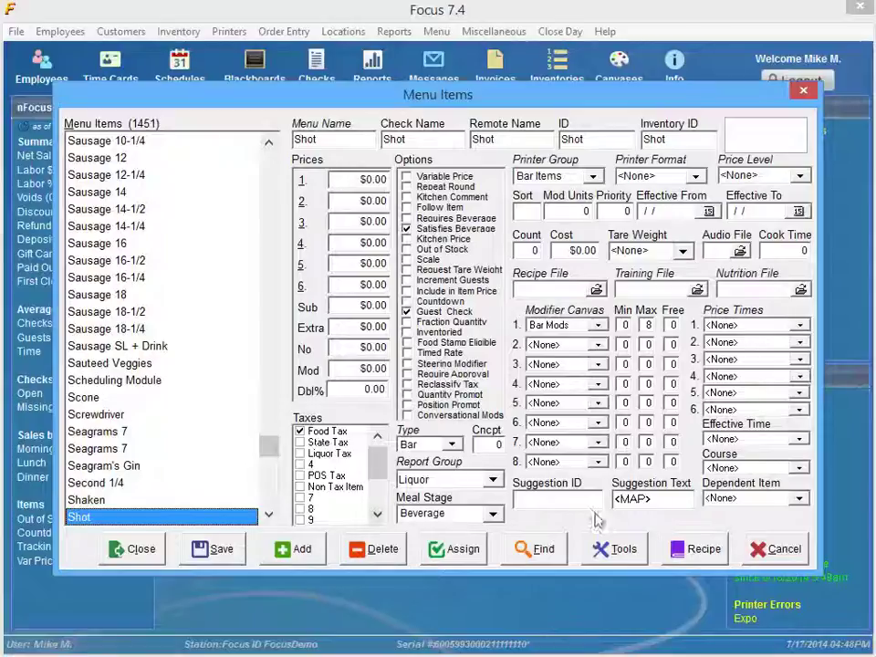
- Review the Suggestion Text of the Shot item and save the record
{"action": "left_click_drag", "start_coordinate": [678, 500], "coordinate": [610, 501]}
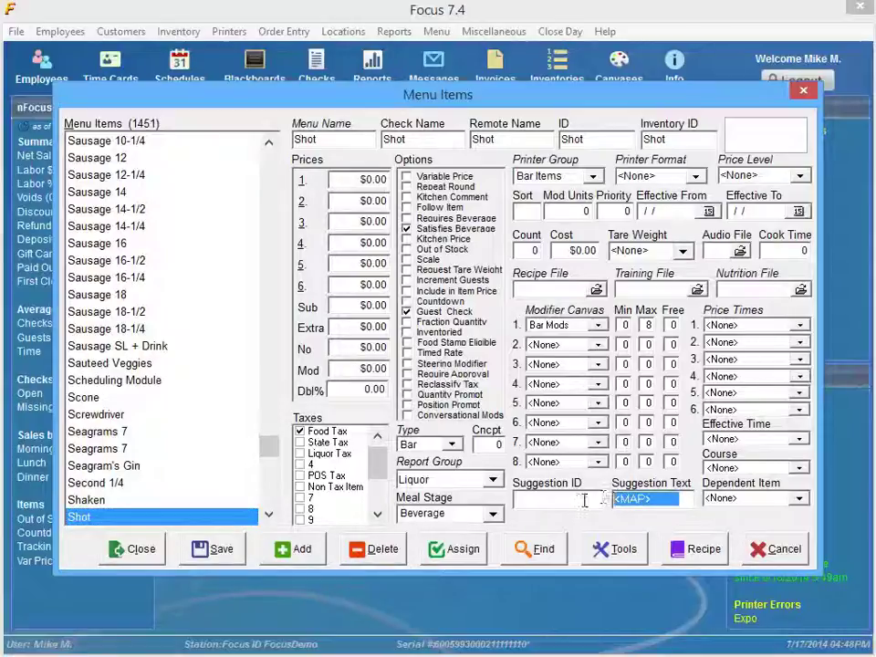
{"action": "left_click", "coordinate": [670, 501]}
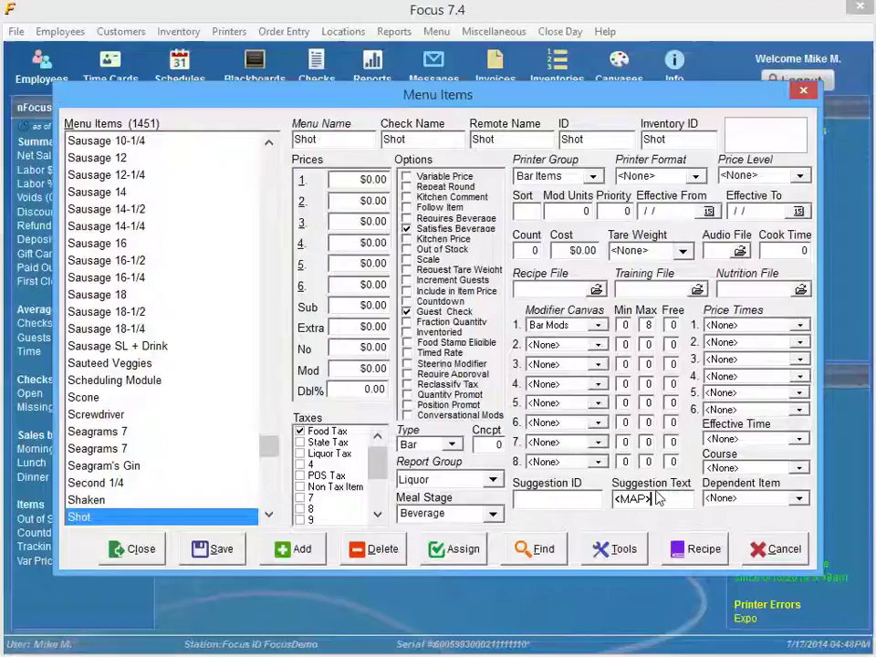
{"action": "left_click", "coordinate": [222, 550]}
- Open the Bottle menu item and examine its ID and Suggestion Text
{"action": "left_click_drag", "start_coordinate": [266, 451], "coordinate": [270, 278]}
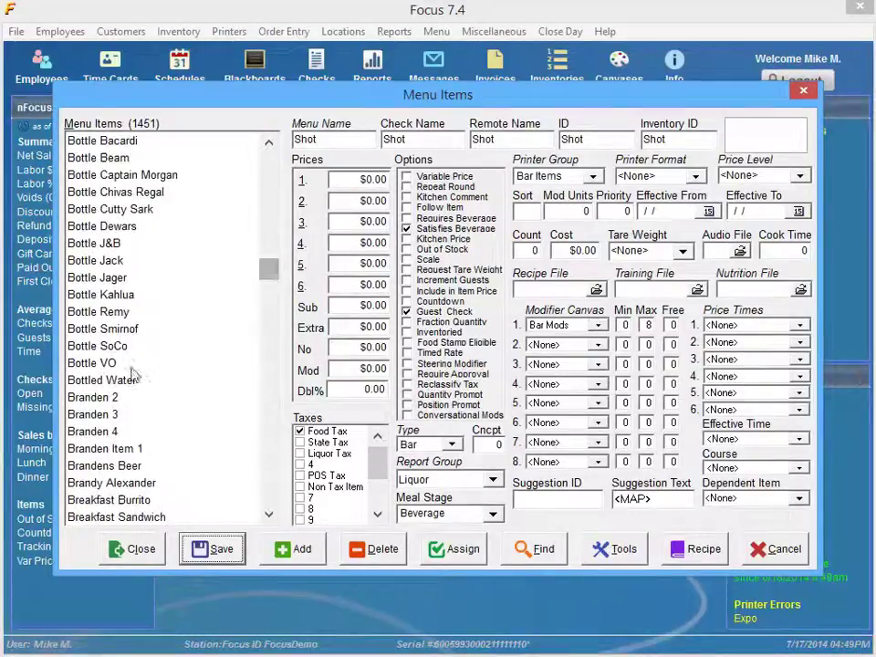
{"action": "left_click", "coordinate": [96, 260]}
{"action": "left_click", "coordinate": [95, 262]}
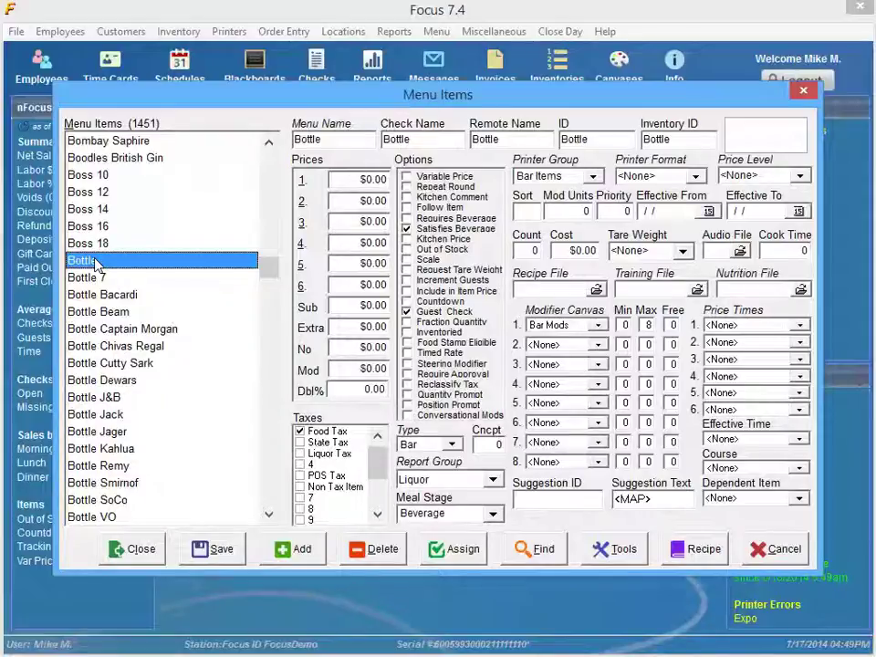
{"action": "double_click", "coordinate": [558, 140]}
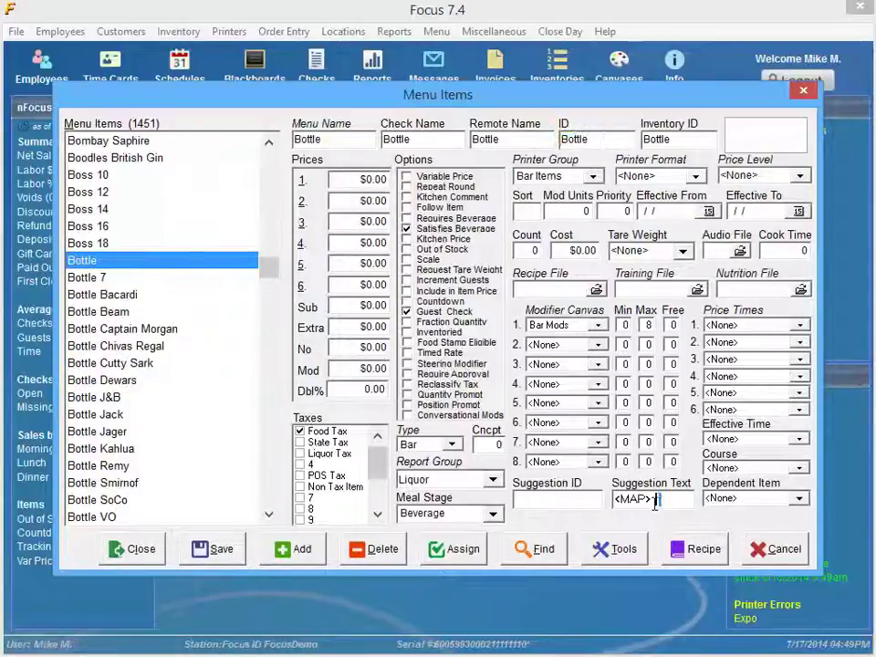
{"action": "left_click_drag", "start_coordinate": [659, 500], "coordinate": [611, 500]}
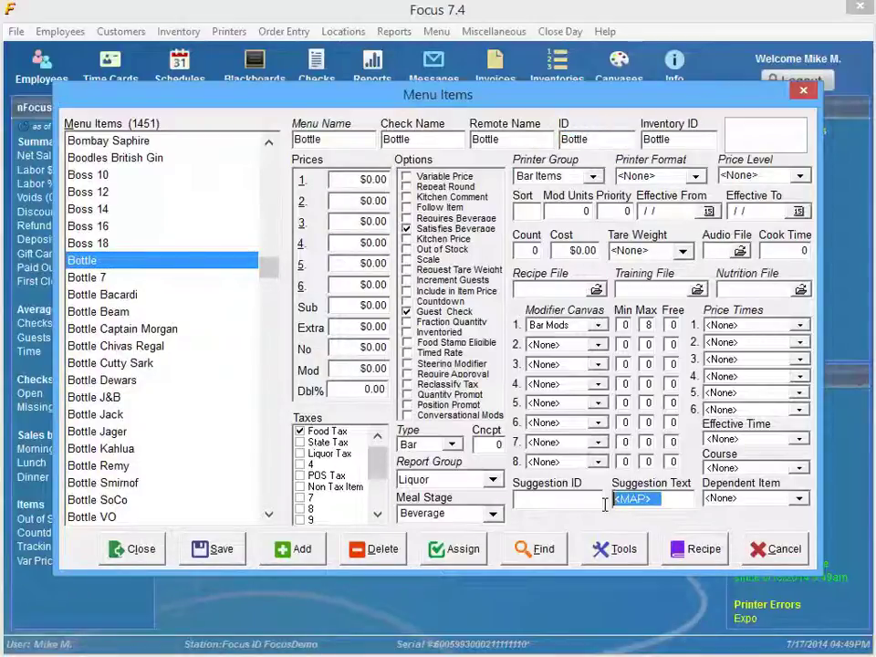
{"action": "left_click", "coordinate": [671, 498]}
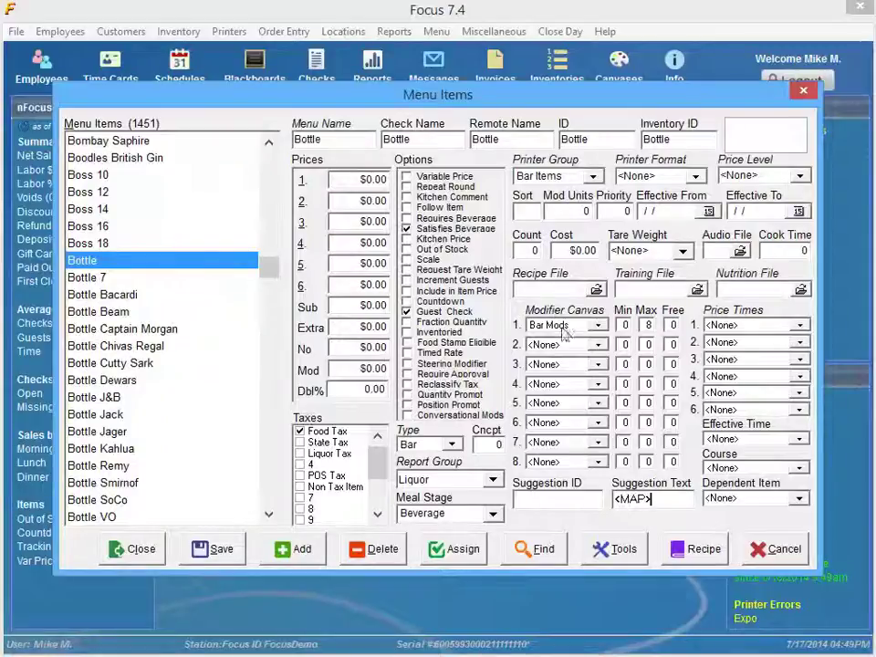
{"action": "left_click", "coordinate": [587, 139]}
{"action": "double_click", "coordinate": [587, 139]}
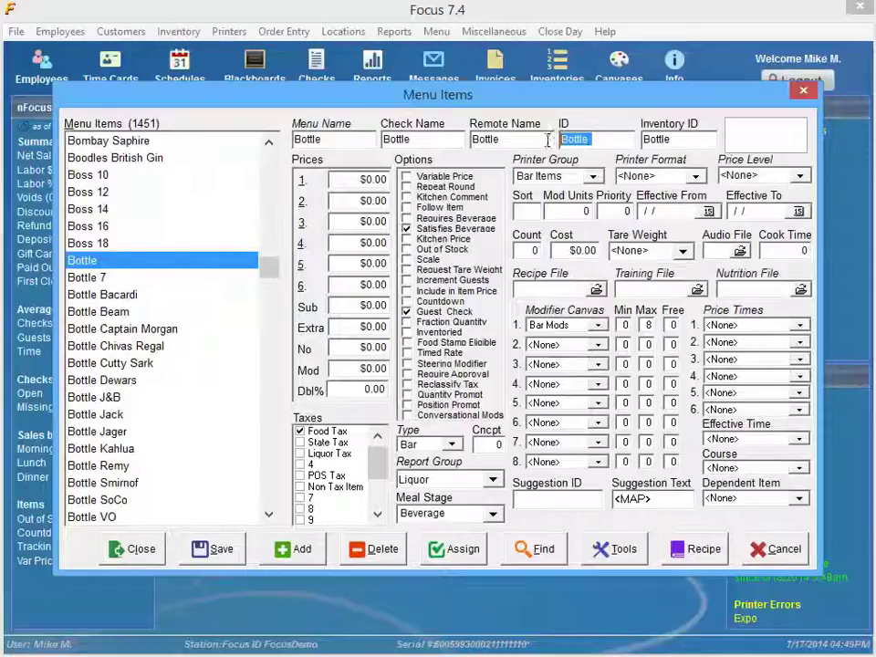
{"action": "left_click", "coordinate": [594, 140]}
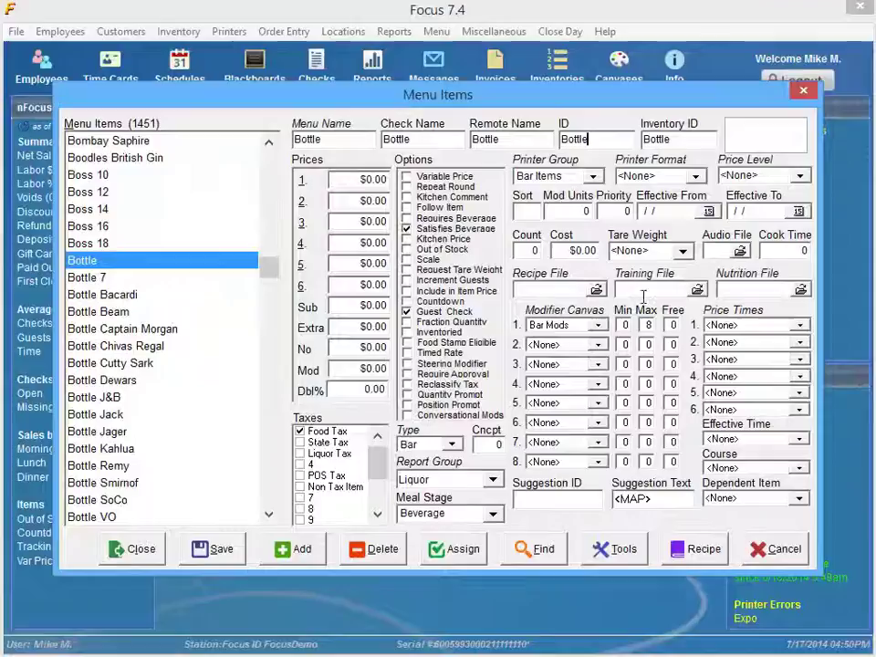
{"action": "left_click", "coordinate": [674, 498]}
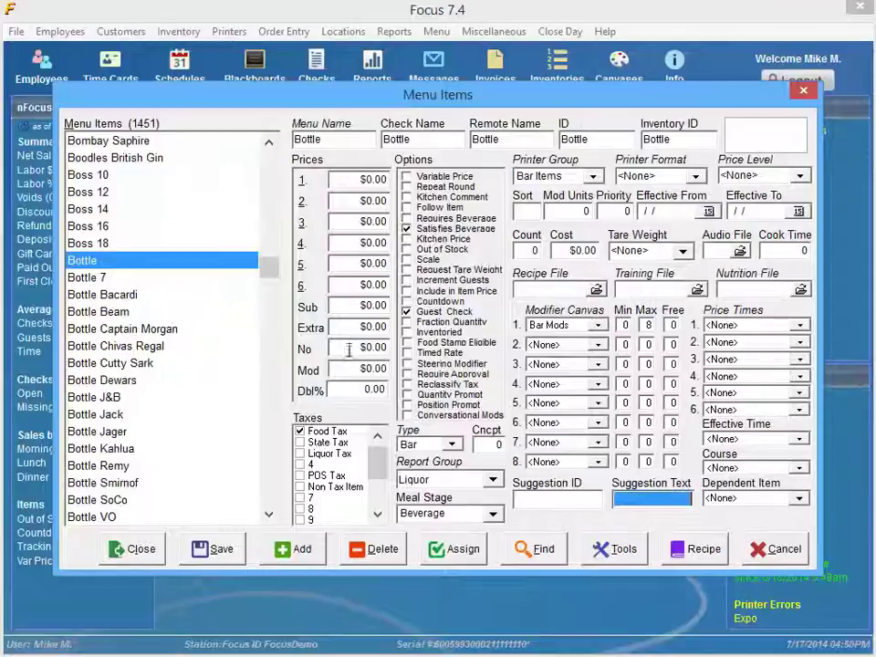
- Add and save a menu item named Pint, using the Bottle item as the template
{"action": "left_click", "coordinate": [89, 257]}
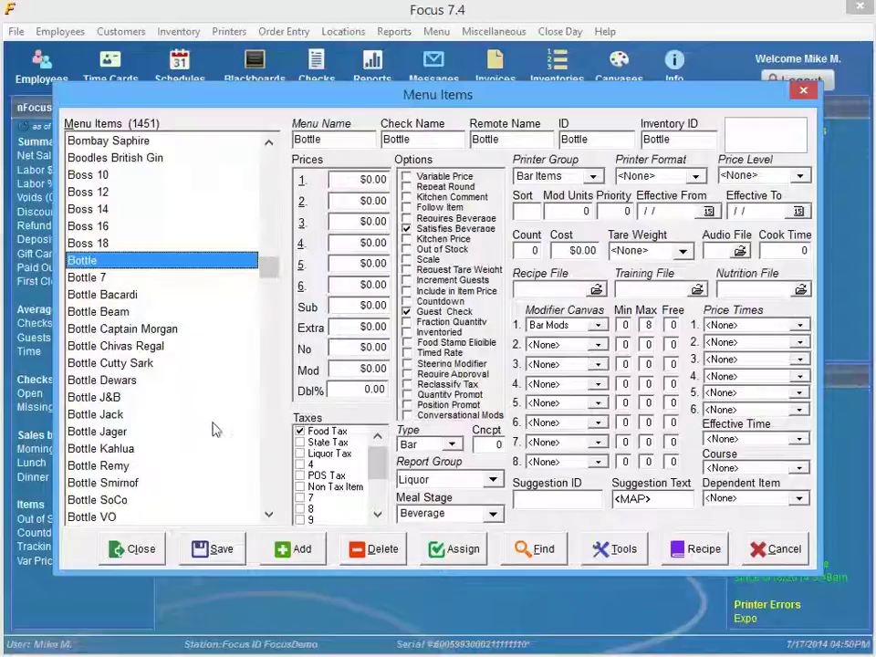
{"action": "left_click", "coordinate": [273, 553]}
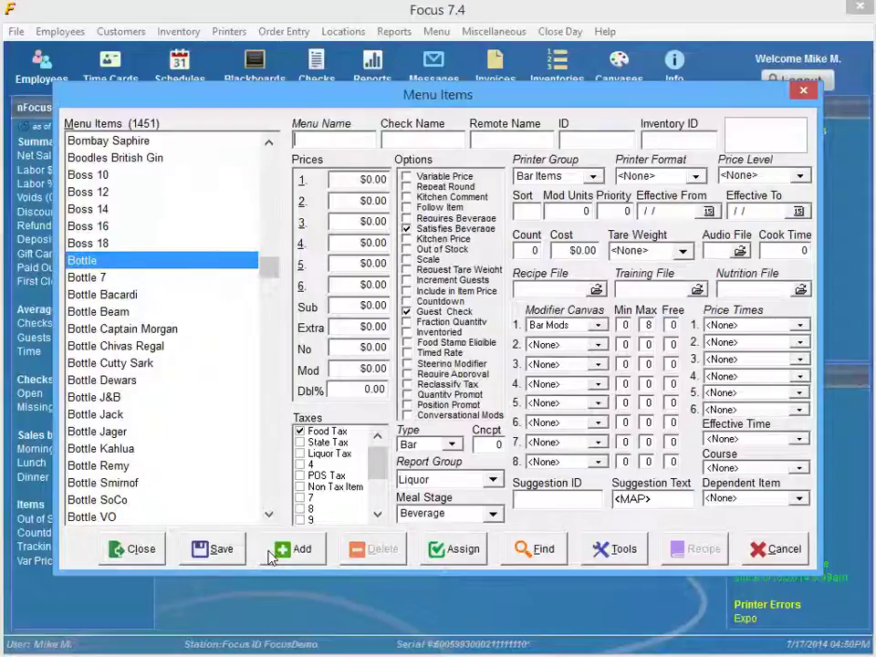
{"action": "type", "text": "Pint"}
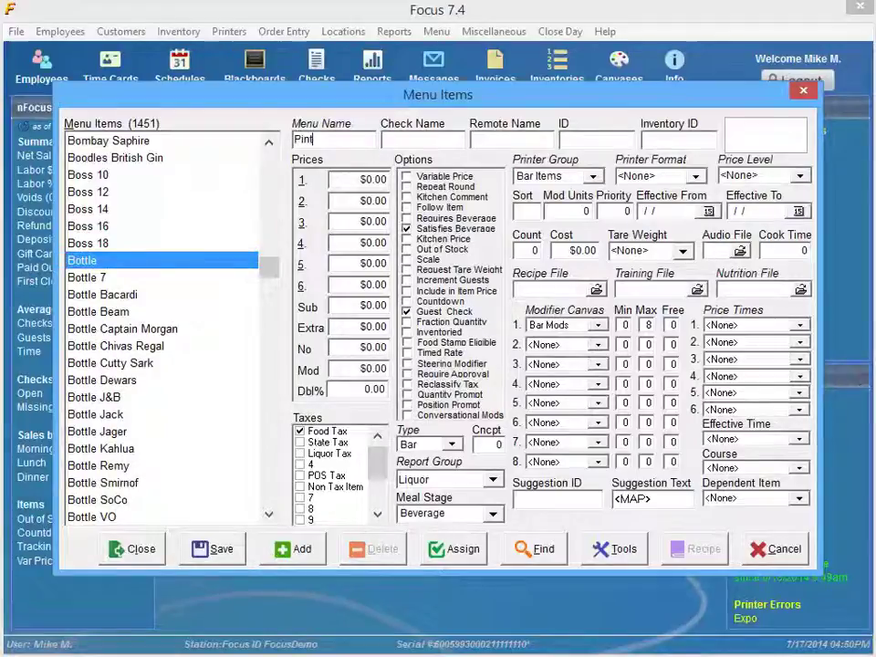
{"action": "key", "text": "Tab"}
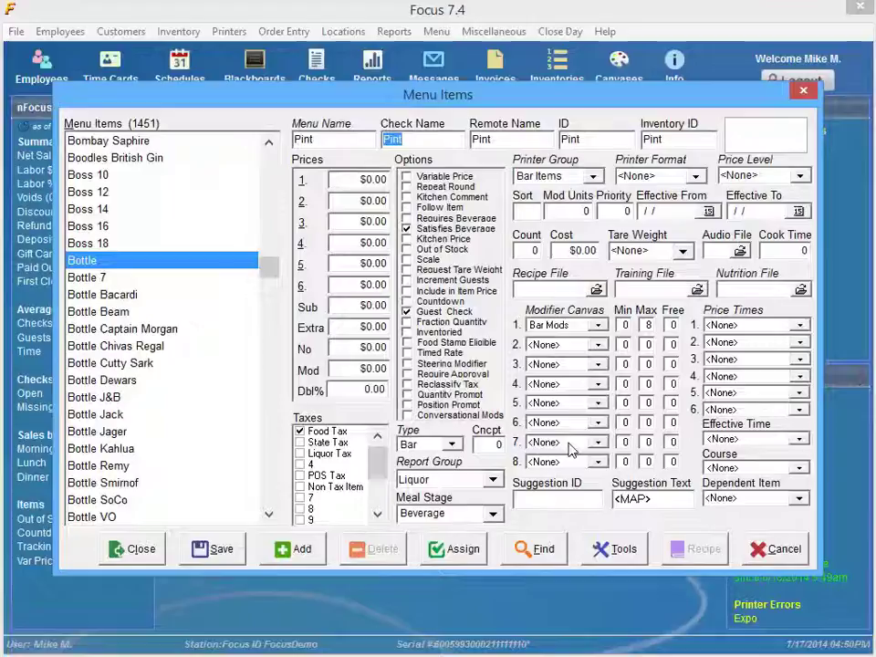
{"action": "left_click", "coordinate": [221, 549]}
- Add a menu item named Pitcher with the same settings as Pint
{"action": "left_click", "coordinate": [293, 548]}
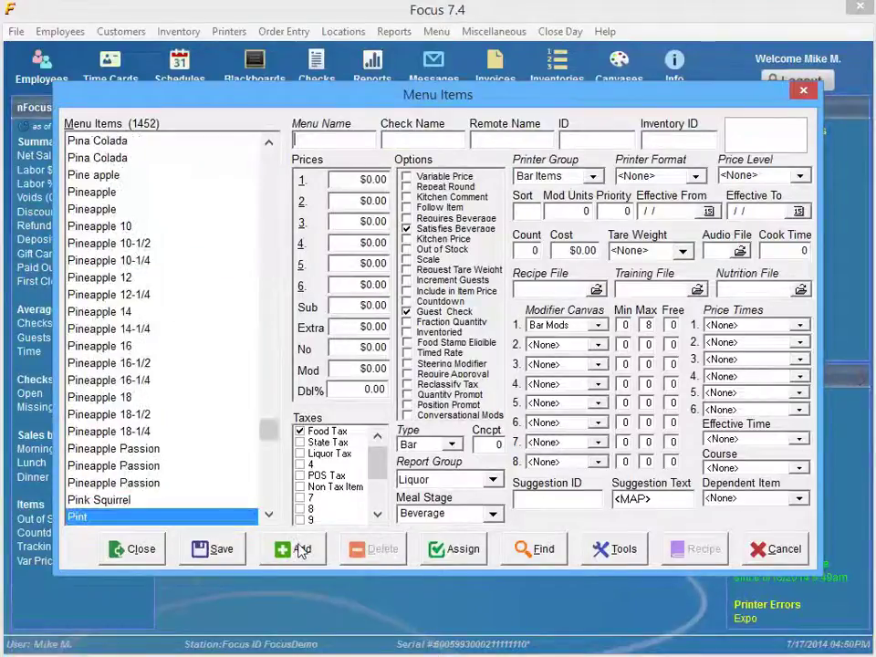
{"action": "type", "text": "Pitcher"}
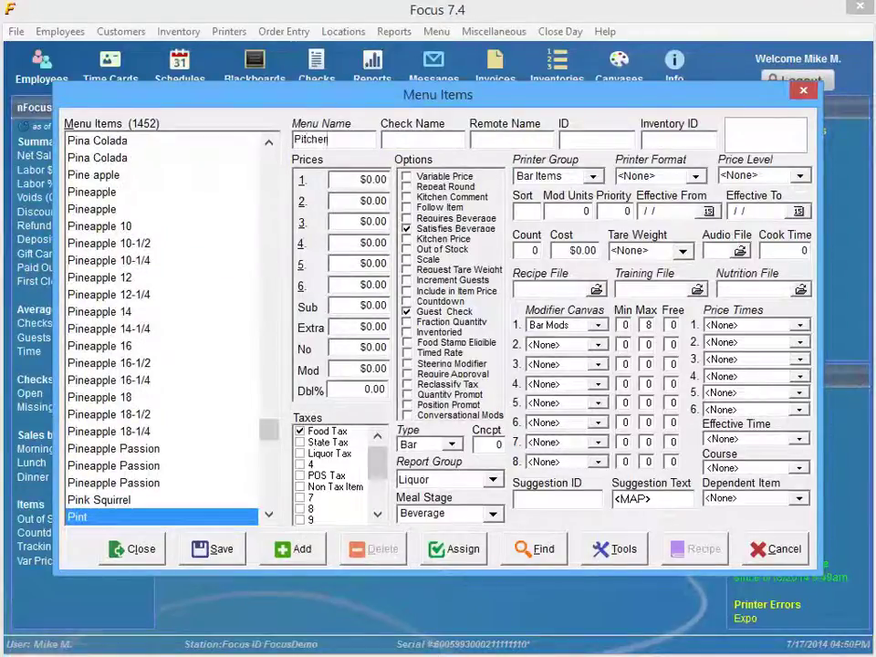
{"action": "key", "text": "Tab"}
- Add a menu item named Schooner, set its ID to Scn, and save it
{"action": "left_click", "coordinate": [304, 551]}
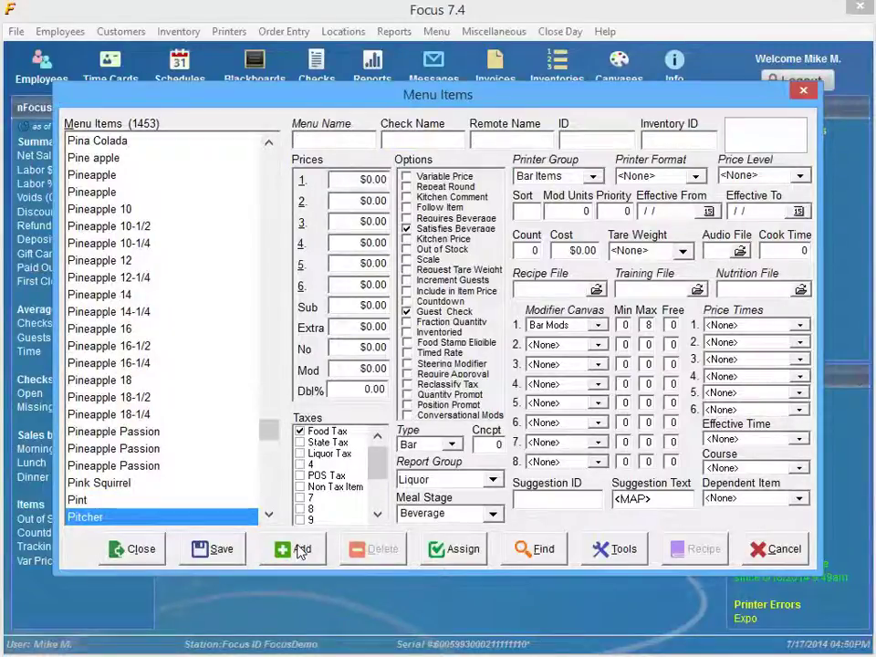
{"action": "type", "text": "Schooner"}
{"action": "key", "text": "Tab"}
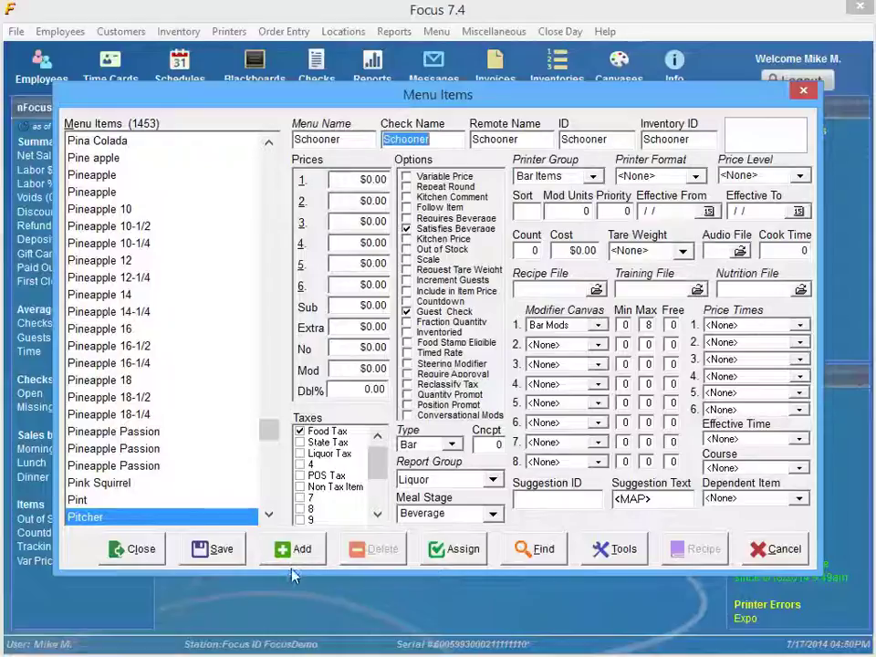
{"action": "key", "text": "Tab"}
{"action": "key", "text": "Tab"}
{"action": "type", "text": "Sc"}
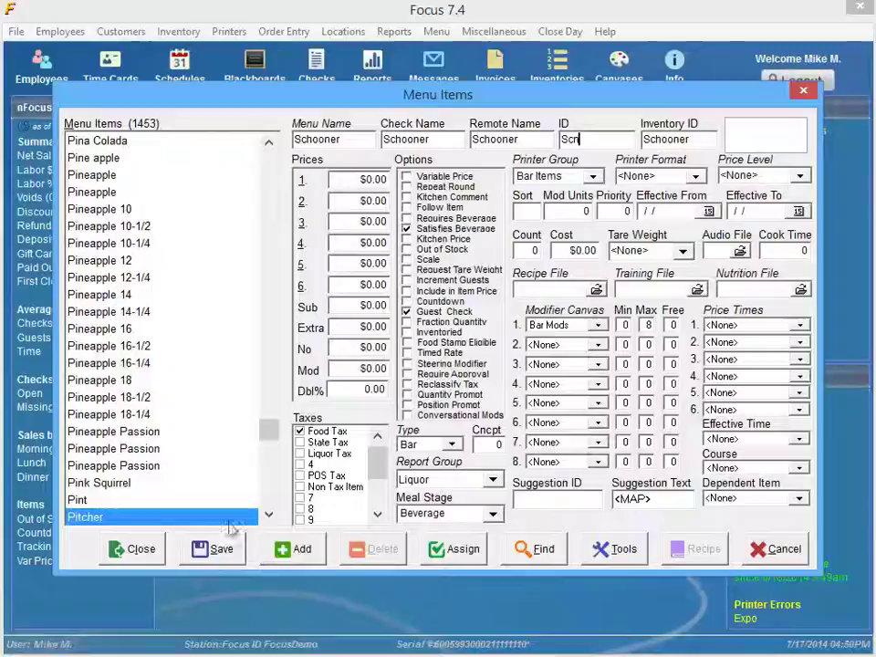
{"action": "left_click", "coordinate": [219, 549]}
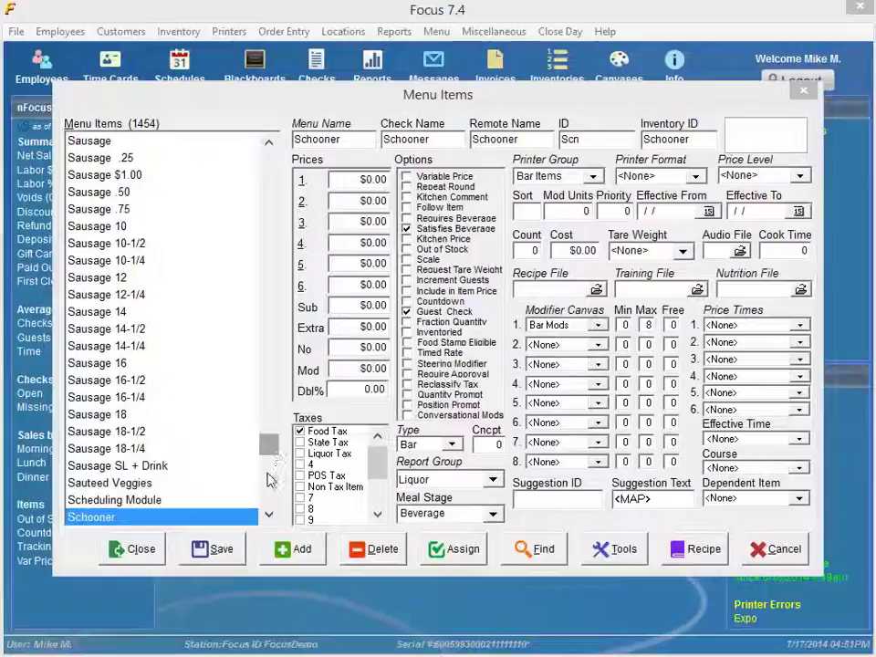
- Open the Shot Jack Daniel's item and the first Jack Daniels item, and examine the ID of each
{"action": "left_click", "coordinate": [270, 475]}
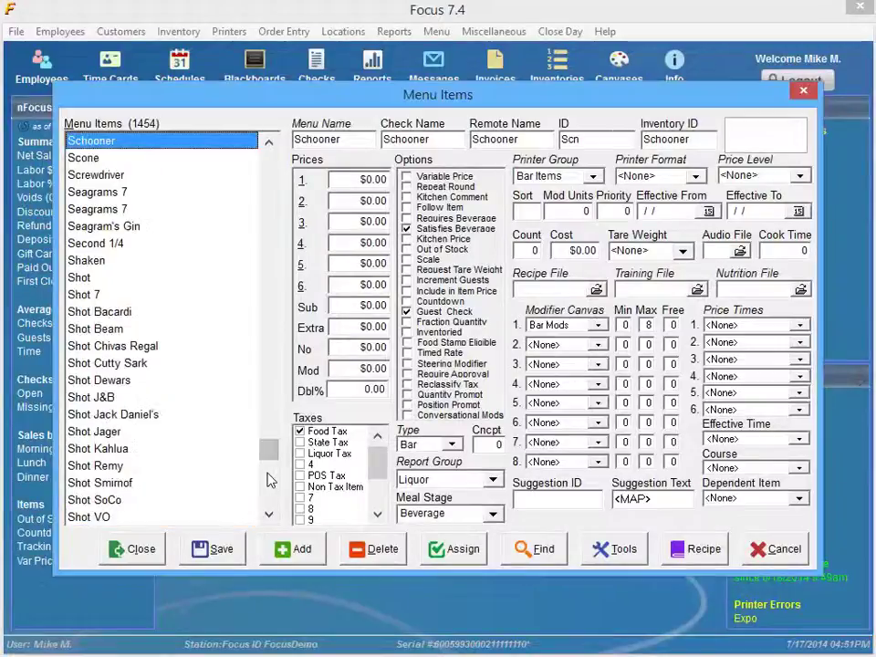
{"action": "left_click", "coordinate": [109, 414]}
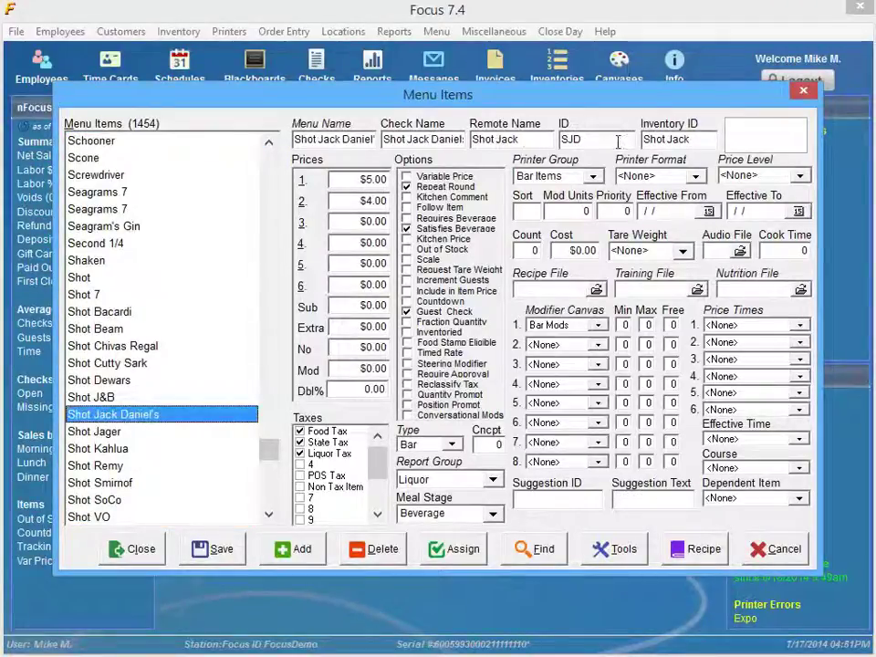
{"action": "left_click_drag", "start_coordinate": [609, 139], "coordinate": [561, 139]}
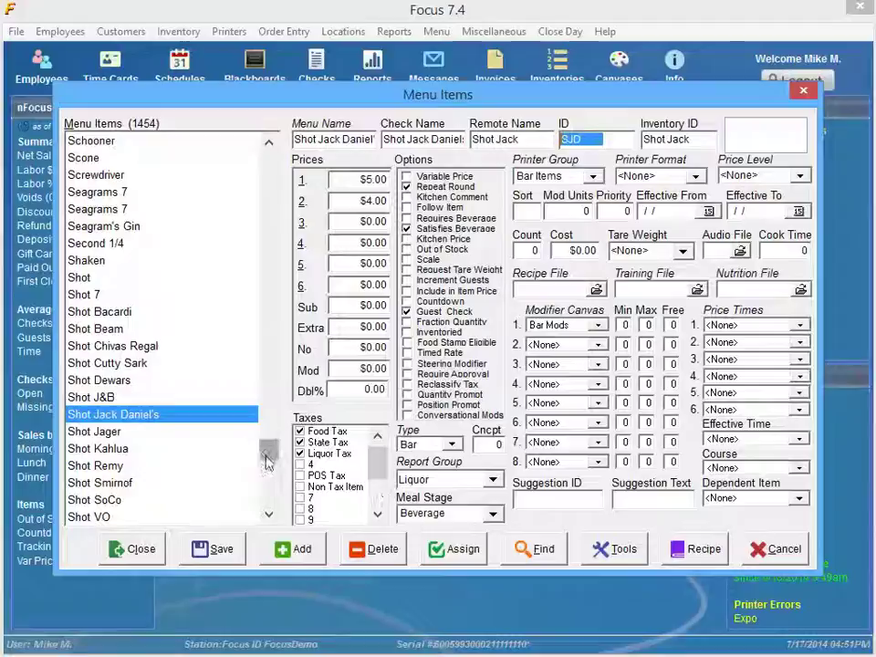
{"action": "left_click_drag", "start_coordinate": [271, 453], "coordinate": [272, 382]}
{"action": "left_click", "coordinate": [129, 415]}
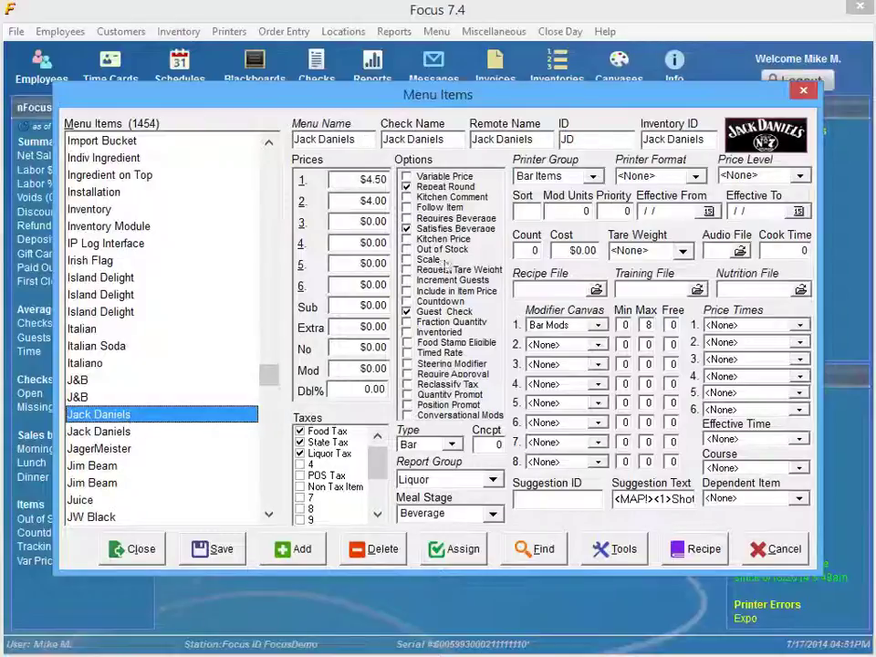
{"action": "double_click", "coordinate": [602, 139]}
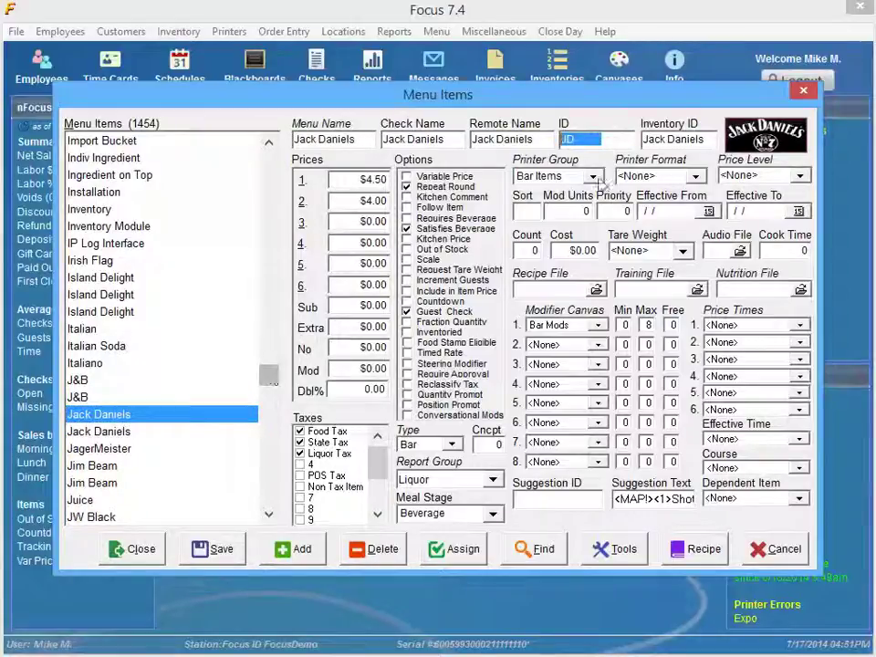
- Find the Bottle Jack menu item and examine its ID
{"action": "left_click_drag", "start_coordinate": [268, 374], "coordinate": [268, 261]}
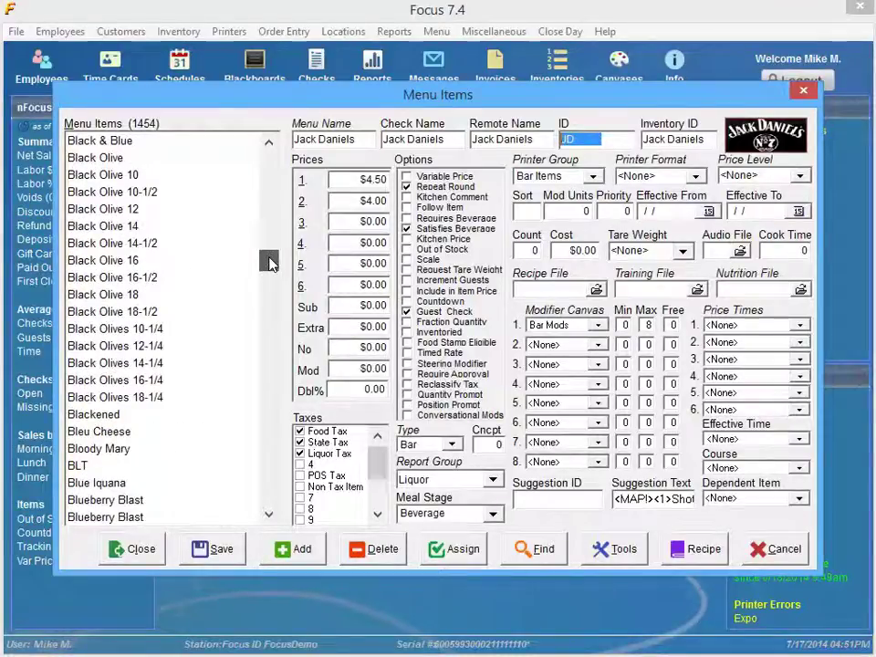
{"action": "left_click", "coordinate": [108, 364]}
{"action": "scroll", "coordinate": [105, 365], "scroll_direction": "down", "scroll_amount": 5}
{"action": "scroll", "coordinate": [105, 365], "scroll_direction": "down", "scroll_amount": 2}
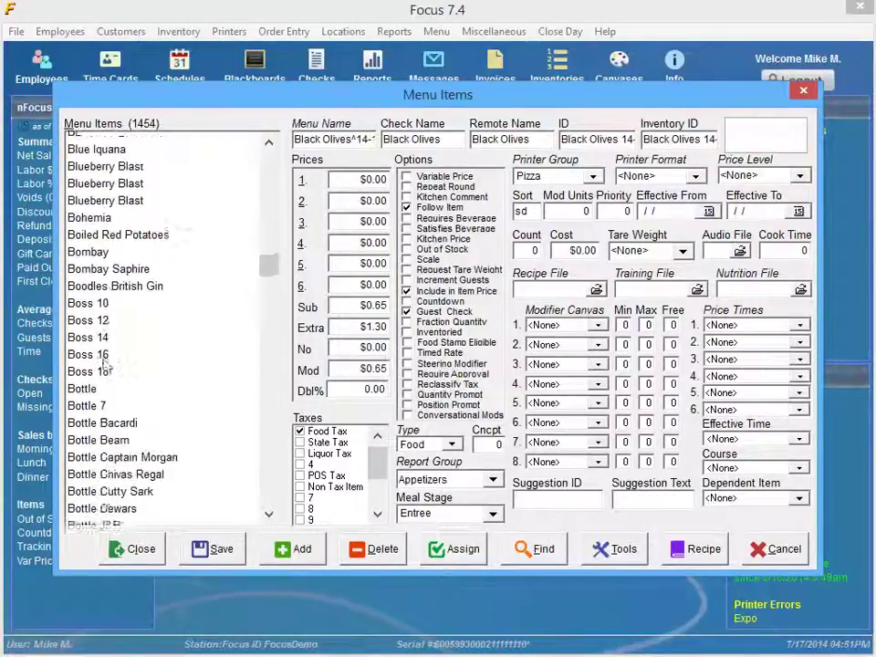
{"action": "scroll", "coordinate": [102, 366], "scroll_direction": "up", "scroll_amount": 1}
{"action": "scroll", "coordinate": [103, 369], "scroll_direction": "down", "scroll_amount": 2}
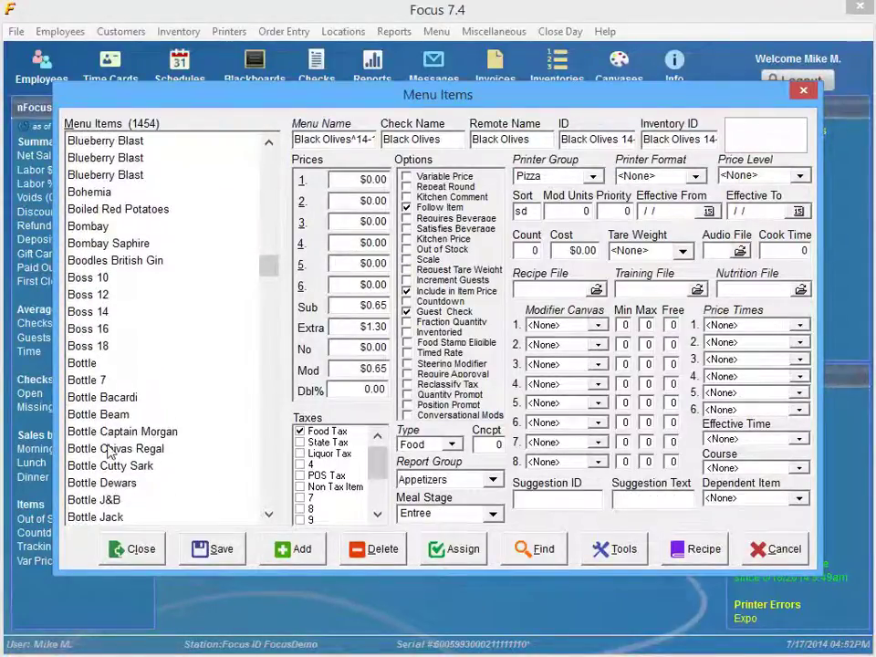
{"action": "left_click", "coordinate": [121, 515]}
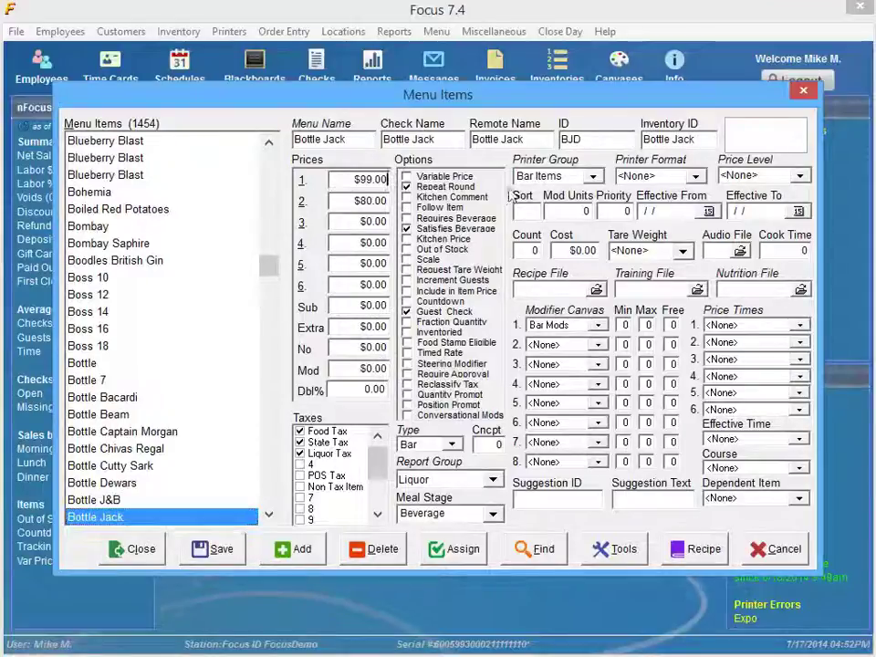
{"action": "left_click", "coordinate": [595, 144]}
{"action": "left_click_drag", "start_coordinate": [595, 147], "coordinate": [550, 147]}
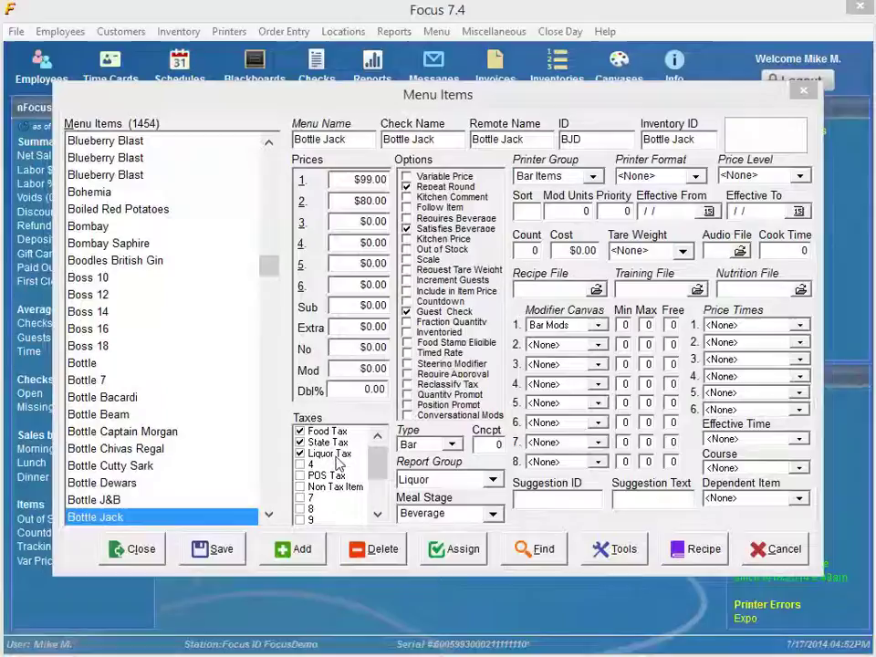
- Compare the IDs of the bottle items from Bottle Bacardi through Bottle J&B, finishing on Bottle Jack
{"action": "left_click", "coordinate": [128, 398]}
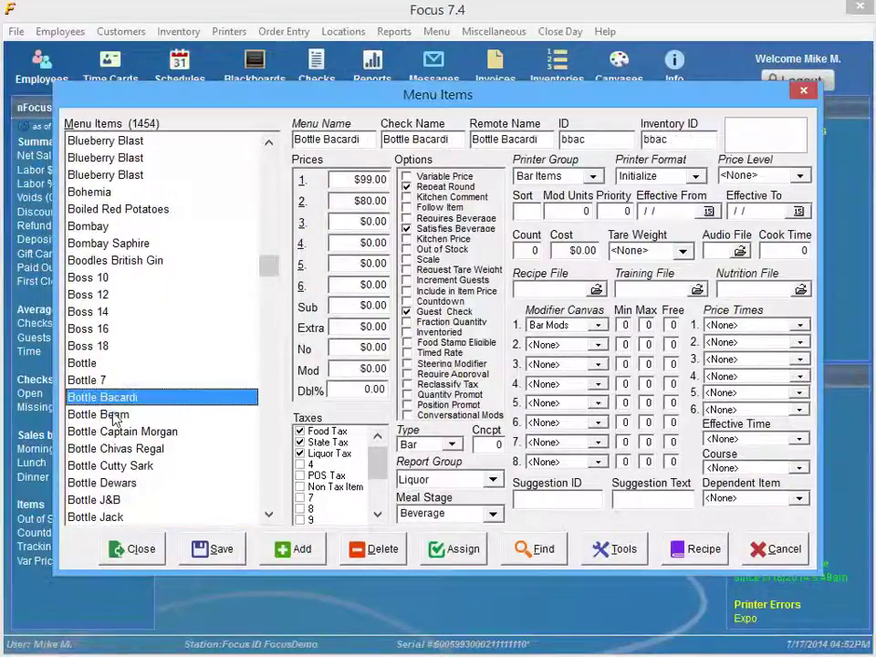
{"action": "left_click", "coordinate": [111, 415]}
{"action": "left_click", "coordinate": [115, 433]}
{"action": "left_click", "coordinate": [109, 449]}
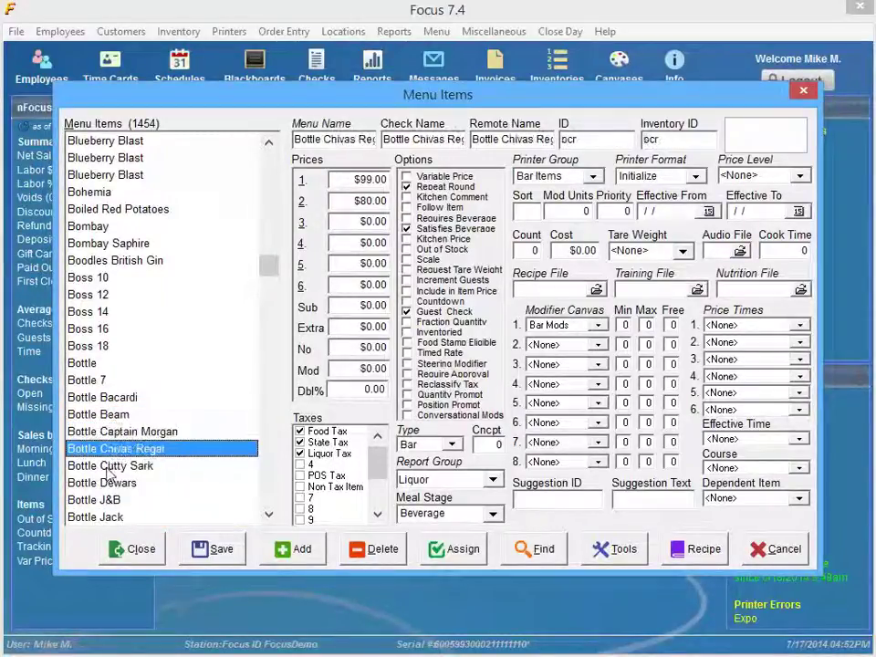
{"action": "left_click", "coordinate": [111, 466]}
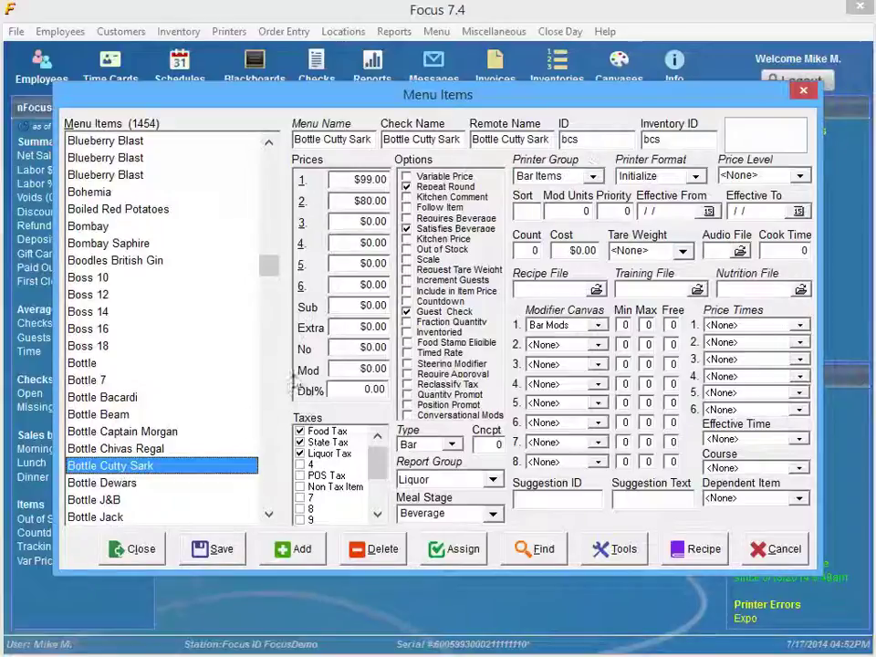
{"action": "left_click", "coordinate": [93, 483]}
{"action": "left_click", "coordinate": [95, 500]}
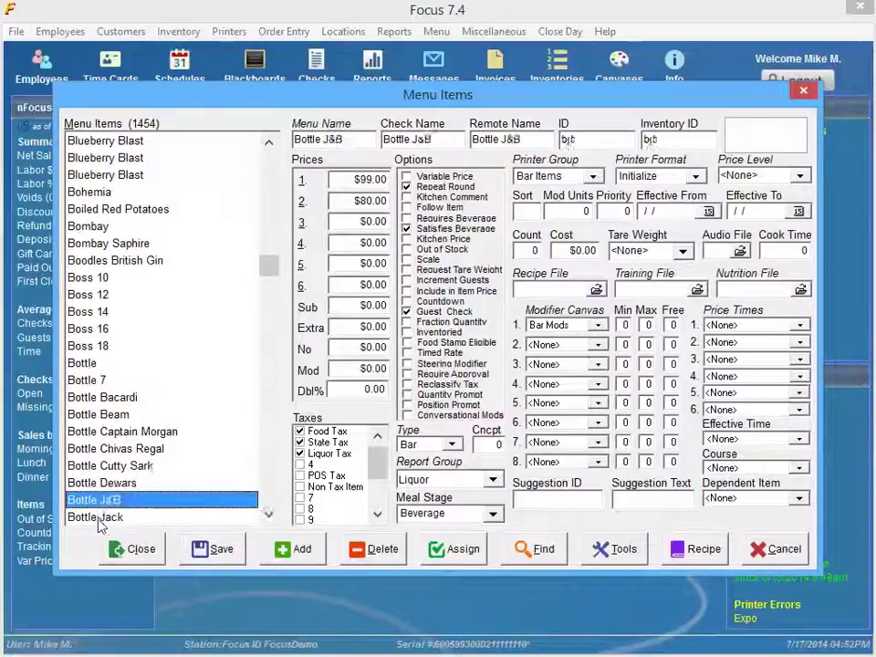
{"action": "left_click", "coordinate": [96, 516]}
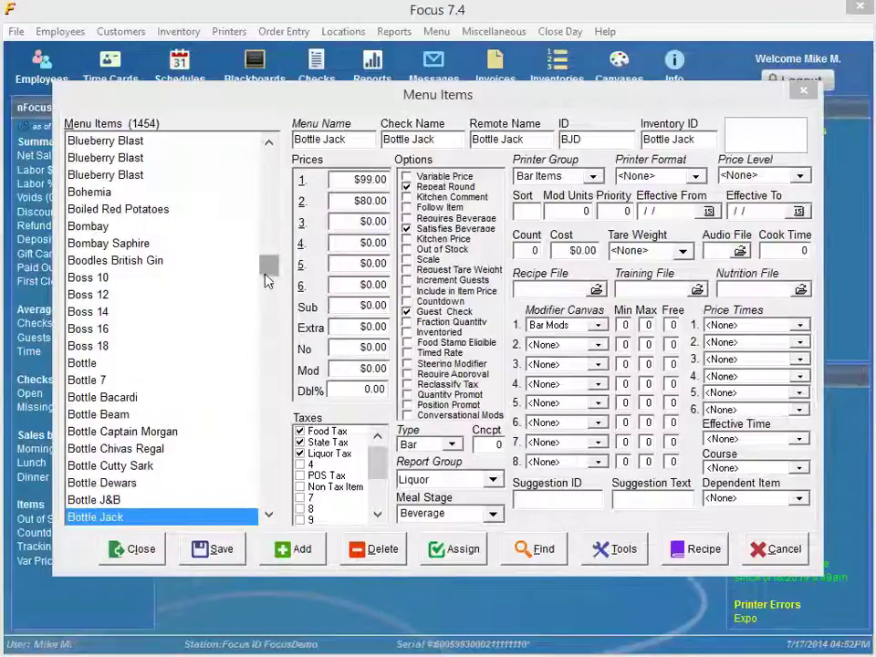
- Open the first Jack Daniels master item and read through the mapping code in its Suggestion Text
{"action": "left_click_drag", "start_coordinate": [266, 274], "coordinate": [276, 373]}
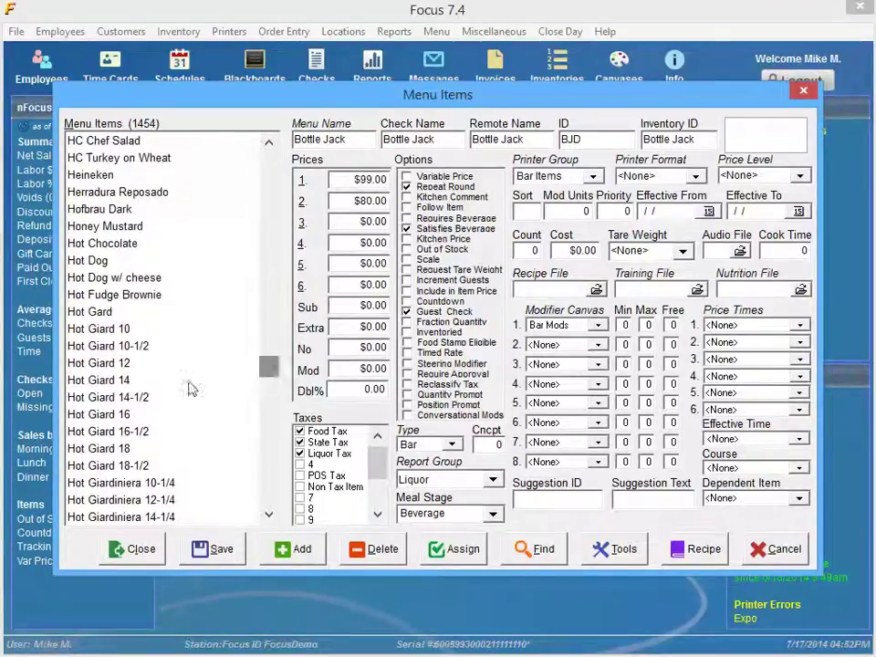
{"action": "left_click", "coordinate": [121, 381]}
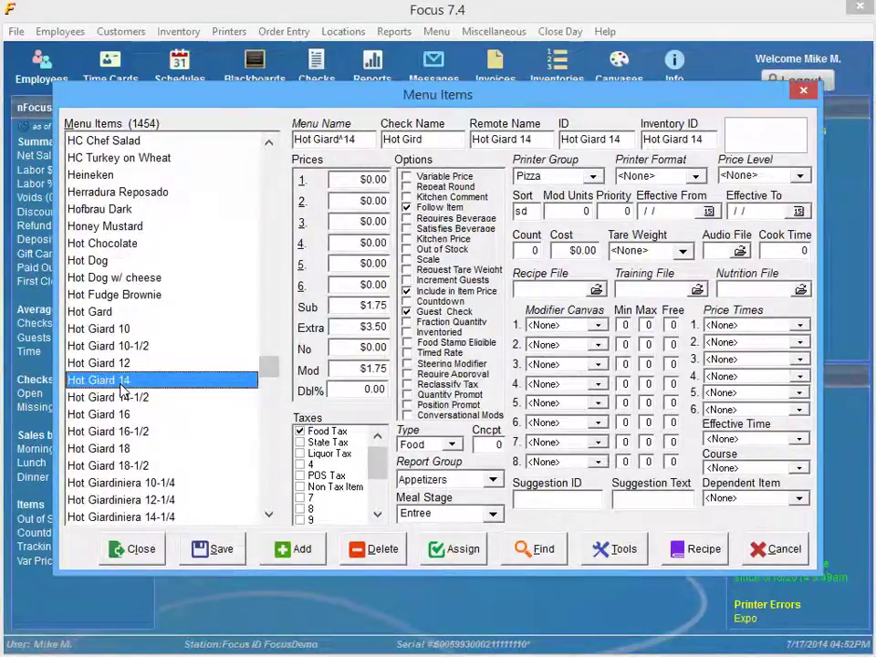
{"action": "scroll", "coordinate": [128, 387], "scroll_direction": "down", "scroll_amount": 10}
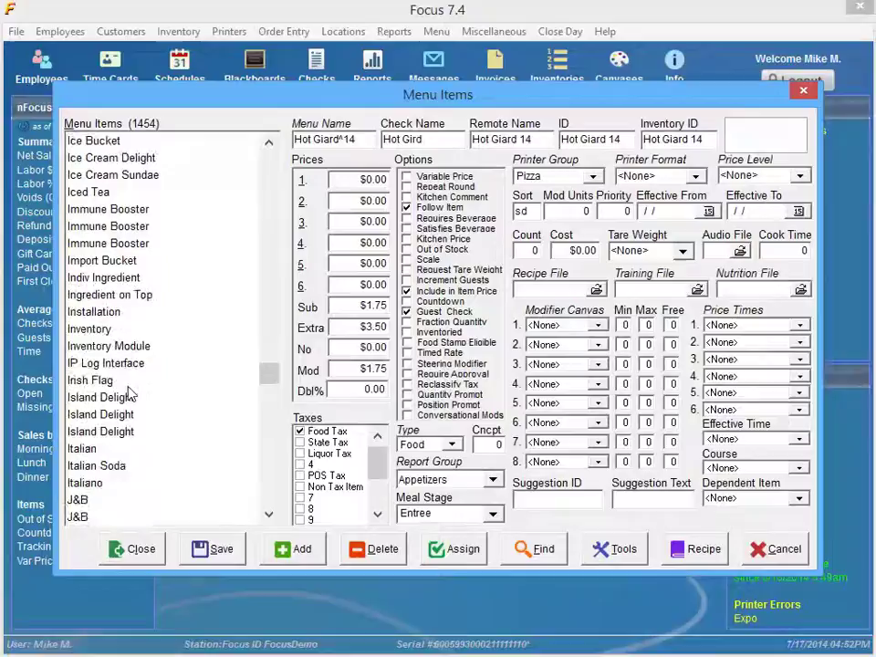
{"action": "scroll", "coordinate": [128, 401], "scroll_direction": "down", "scroll_amount": 2}
{"action": "left_click", "coordinate": [117, 432]}
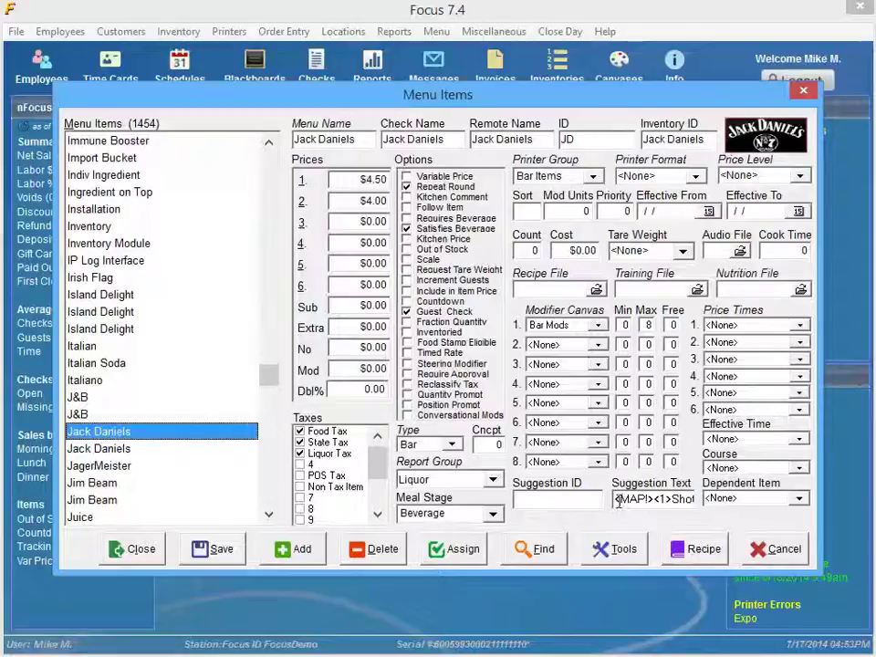
{"action": "left_click_drag", "start_coordinate": [617, 499], "coordinate": [575, 500]}
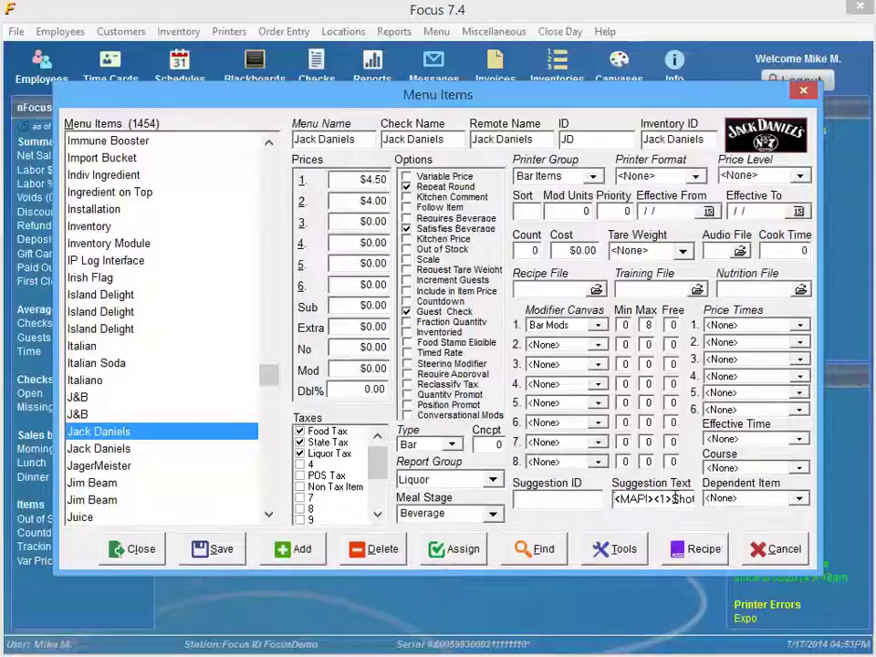
{"action": "key", "text": "Right"}
{"action": "key", "text": "Right"}
{"action": "key", "text": "End"}
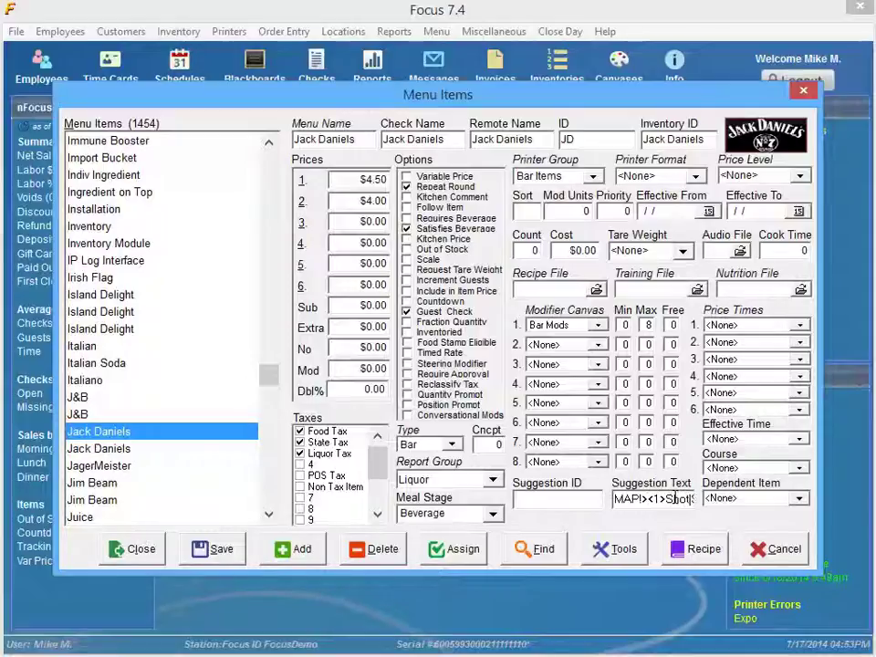
{"action": "key", "text": "BackSpace"}
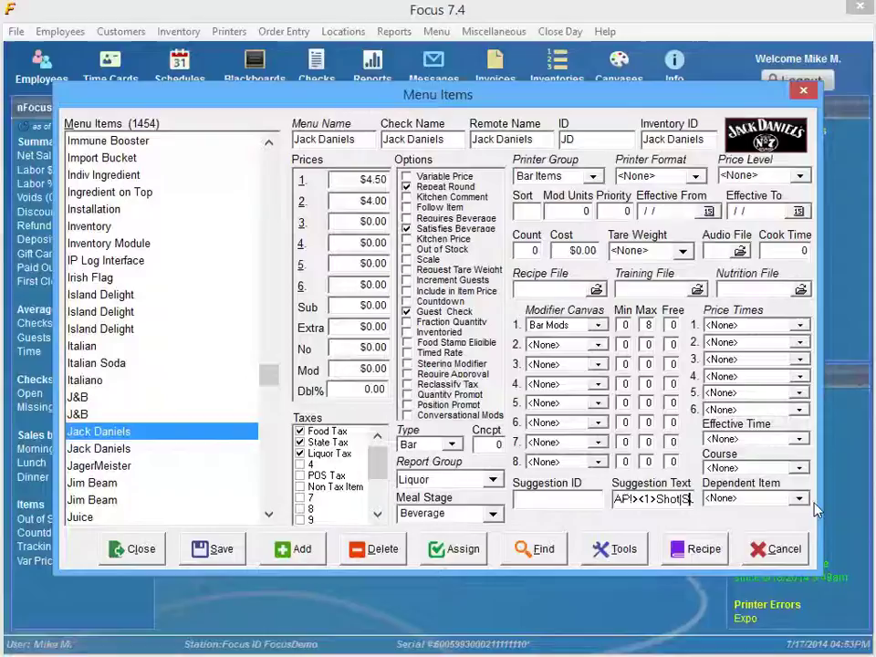
{"action": "type", "text": "JD<1"}
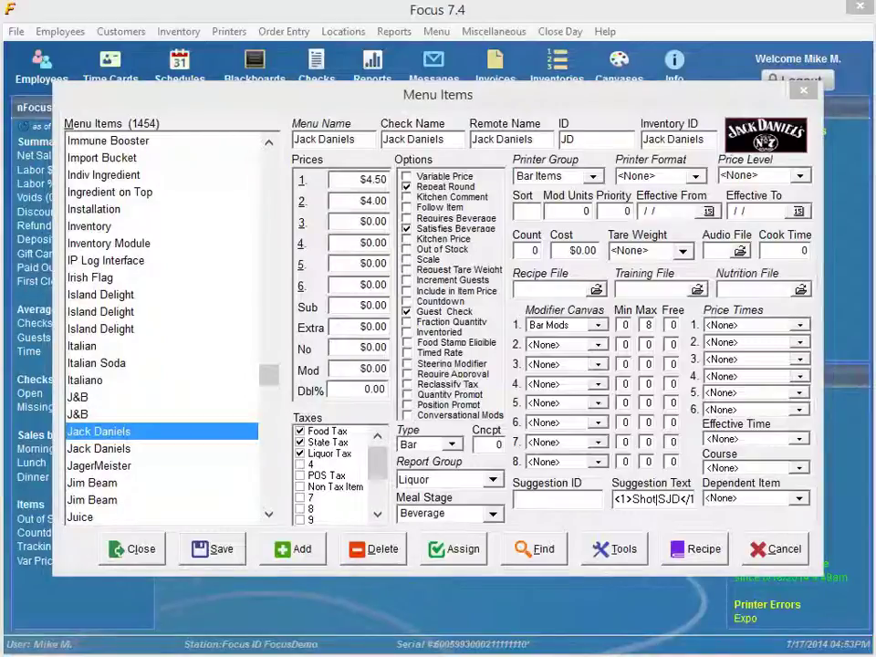
- Switch to Menu Mapping Setup.pdf in Adobe Reader and enlarge it to 125% to read Step 3: Configure Master Item
{"action": "key", "text": "alt+Tab"}
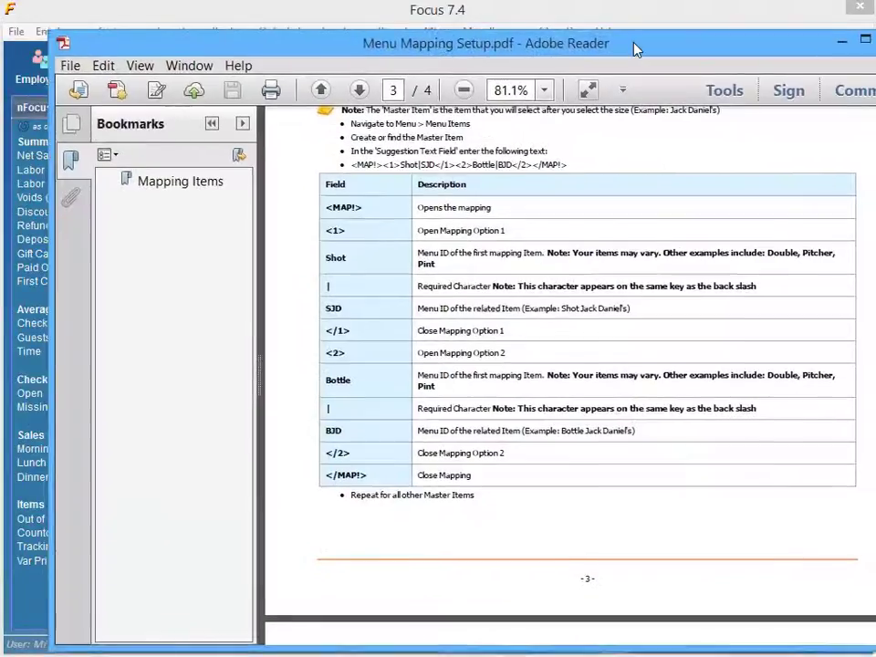
{"action": "left_click_drag", "start_coordinate": [632, 43], "coordinate": [611, 51]}
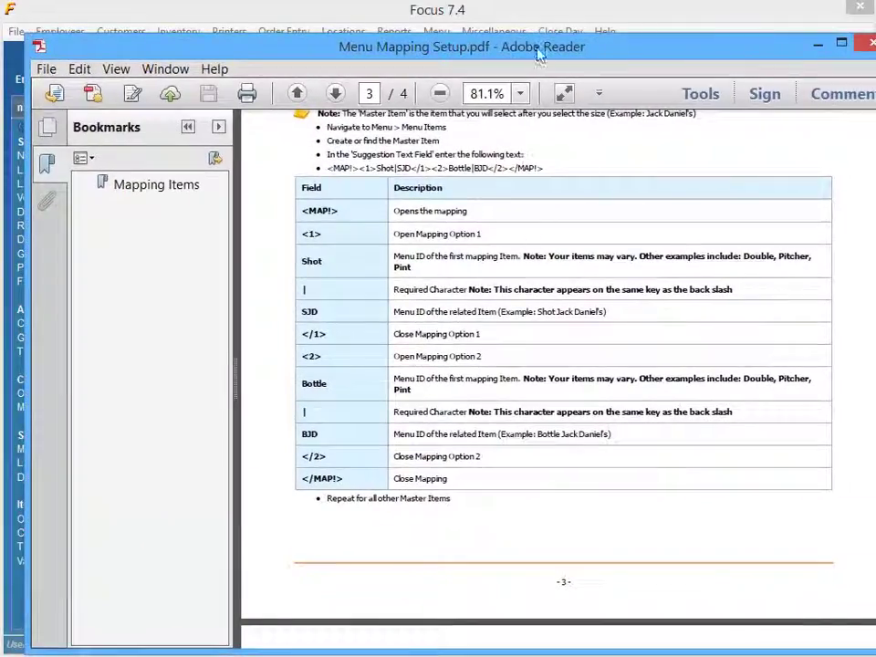
{"action": "left_click_drag", "start_coordinate": [503, 45], "coordinate": [499, 6]}
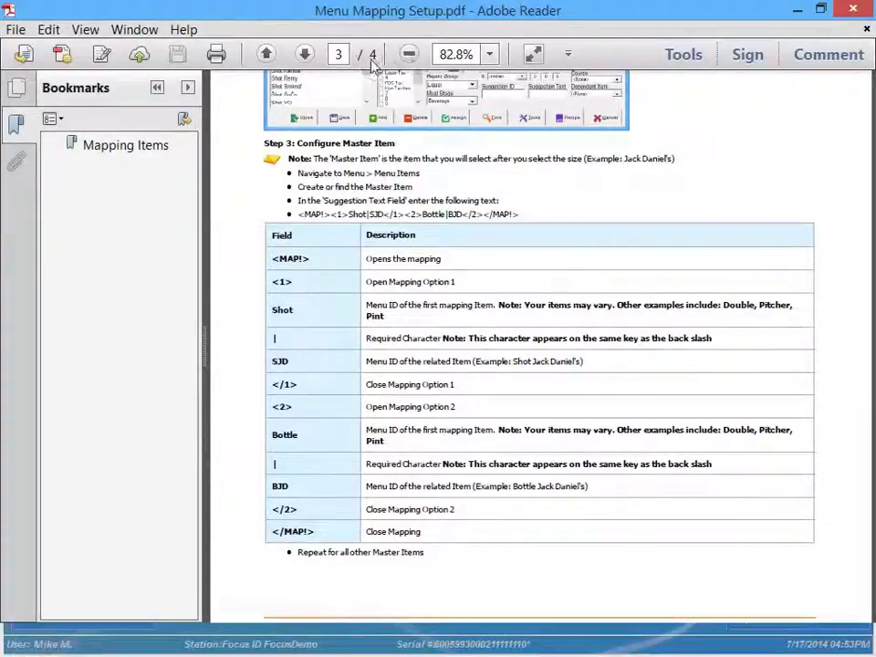
{"action": "left_click", "coordinate": [490, 54]}
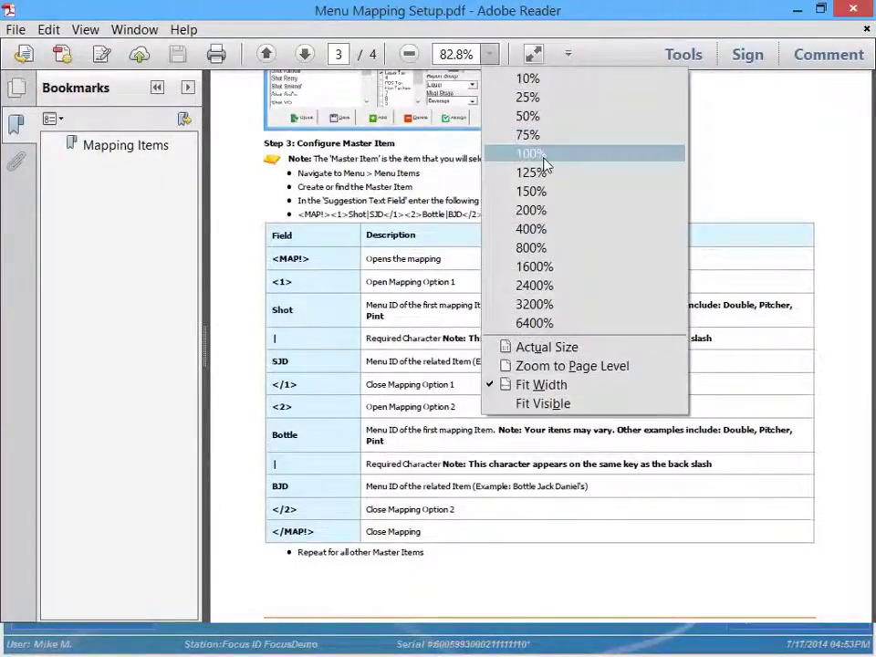
{"action": "left_click", "coordinate": [542, 157]}
{"action": "left_click", "coordinate": [490, 55]}
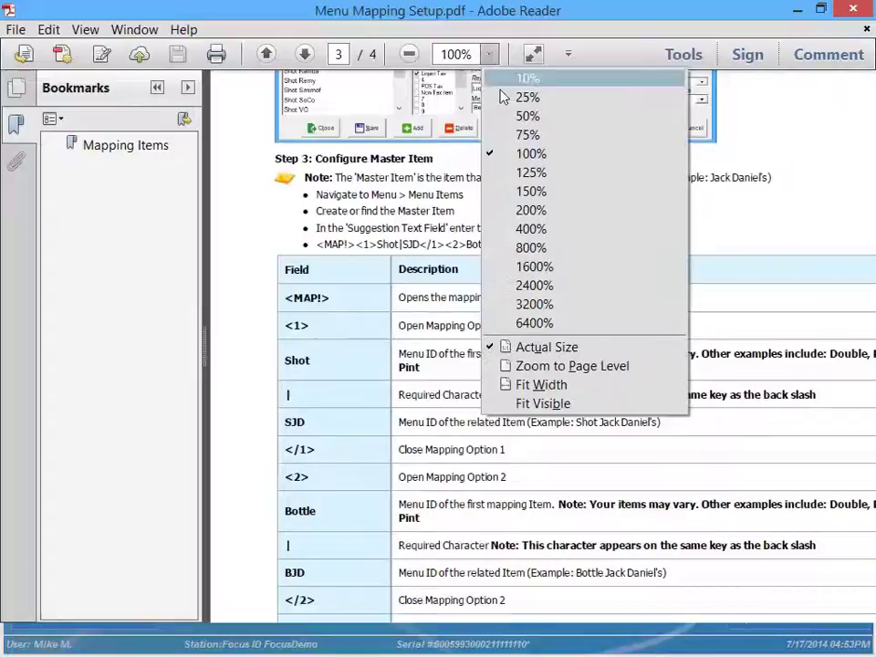
{"action": "left_click", "coordinate": [532, 174]}
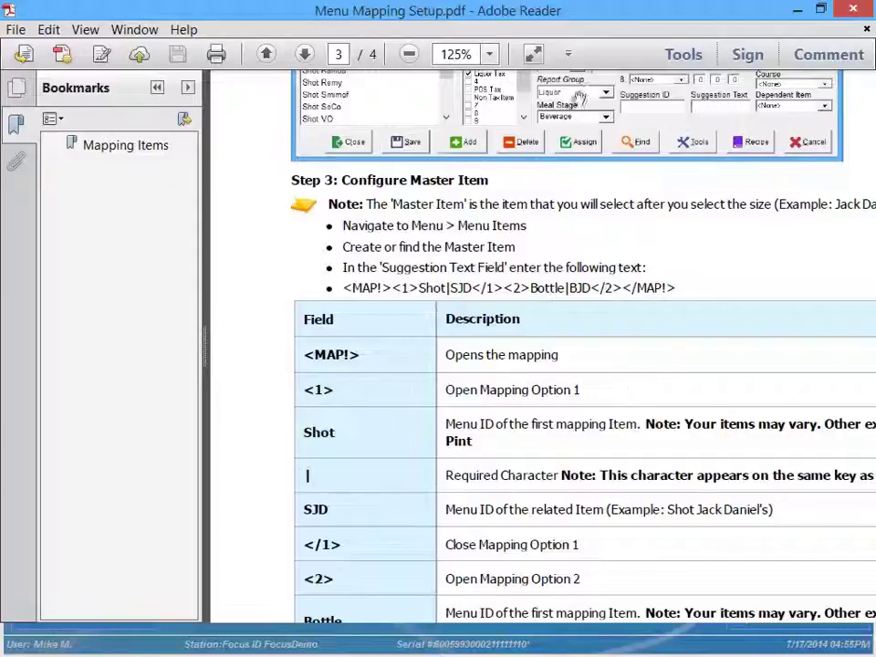
- Return to Focus 7.4 and check the end of the Jack Daniels item's Suggestion Text
{"action": "left_click", "coordinate": [797, 10]}
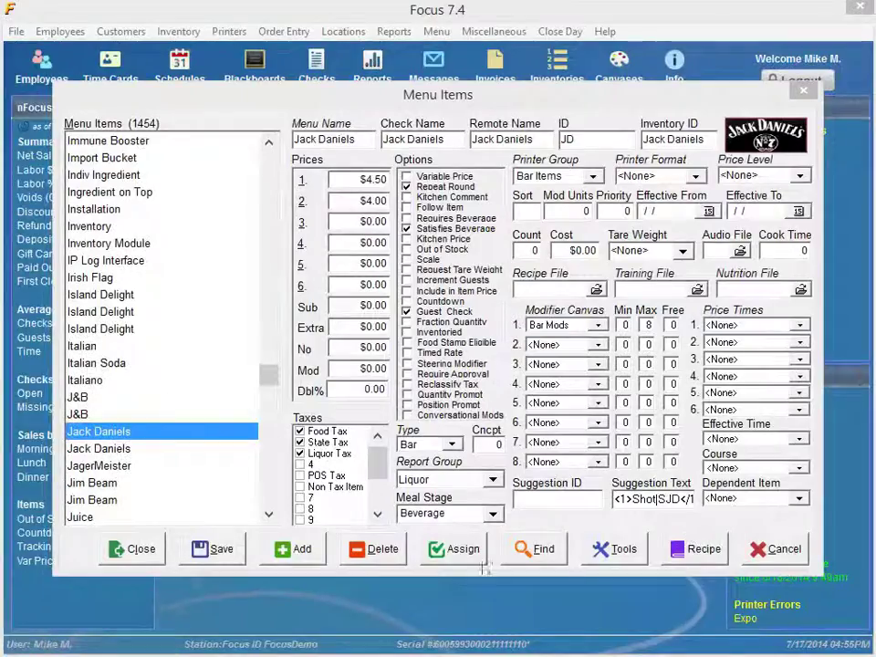
{"action": "left_click_drag", "start_coordinate": [630, 499], "coordinate": [710, 506]}
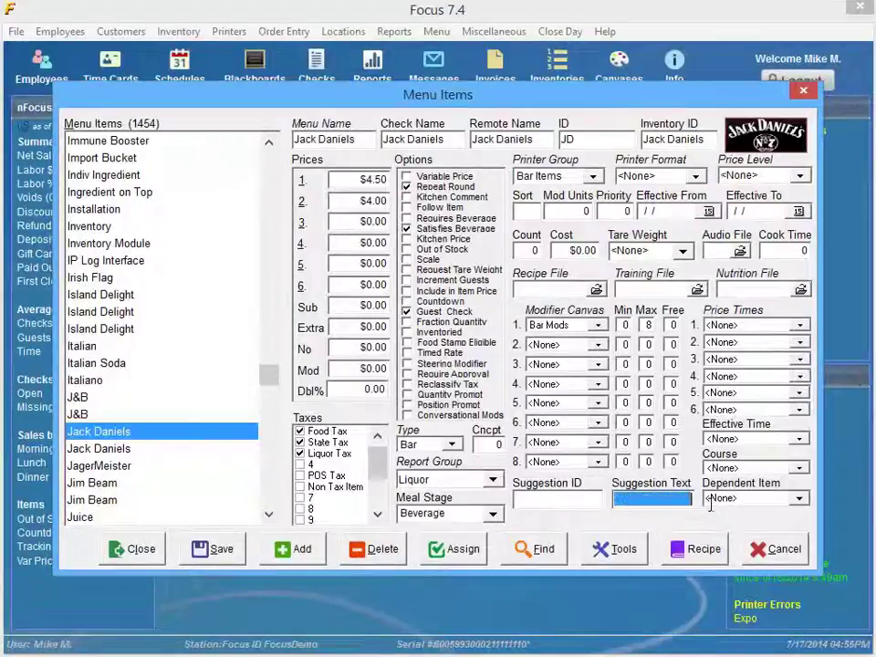
{"action": "left_click", "coordinate": [615, 499]}
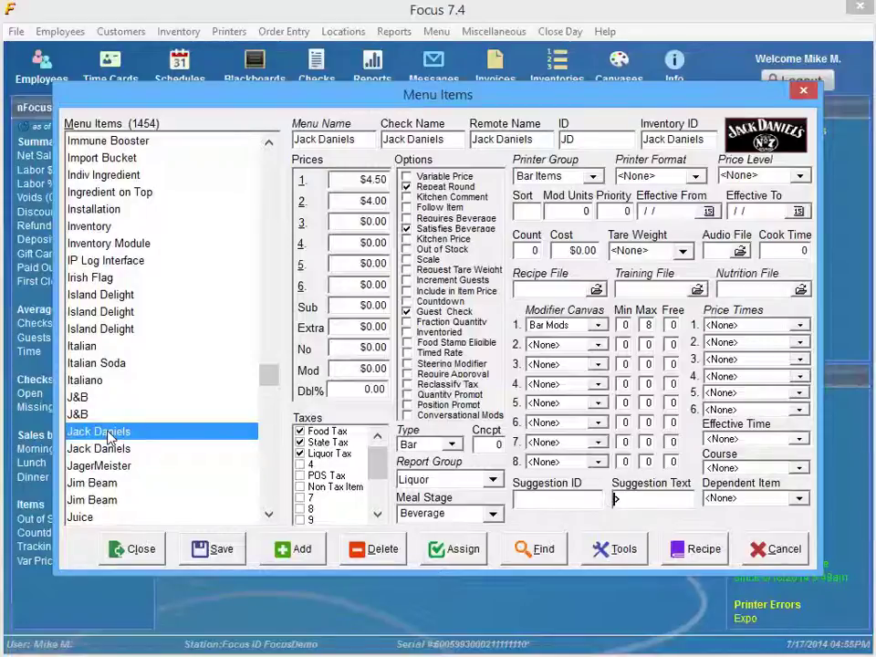
- Open the JagerMeister item, go through its Suggestion Text mapping, and save the item
{"action": "left_click", "coordinate": [114, 466]}
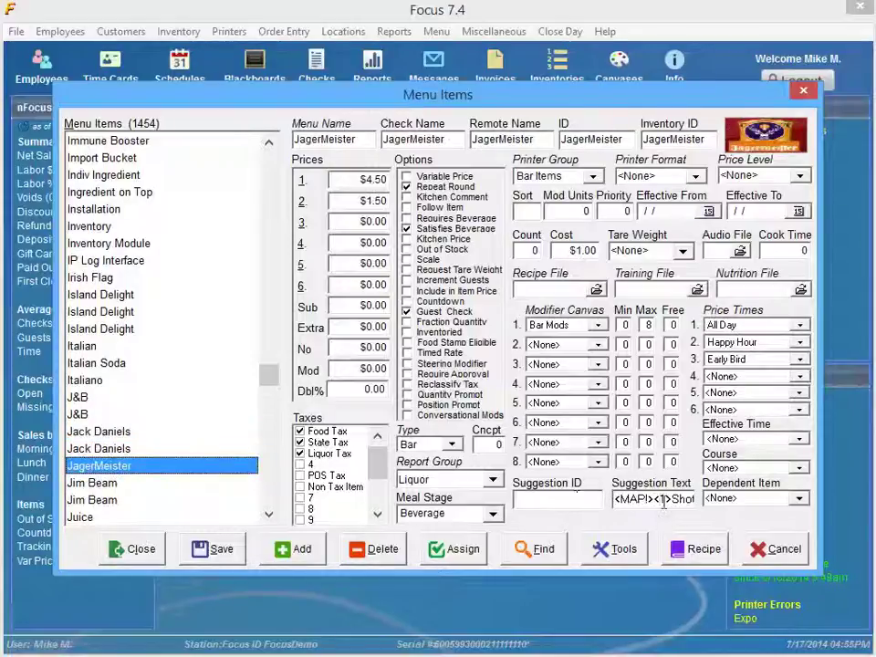
{"action": "left_click", "coordinate": [664, 499]}
{"action": "key", "text": "BackSpace"}
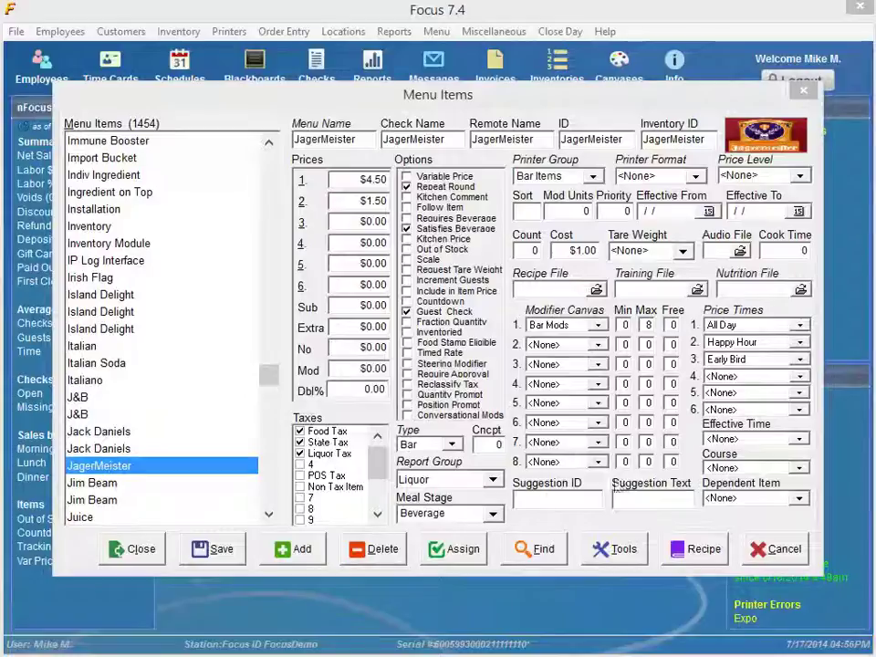
{"action": "left_click", "coordinate": [220, 551]}
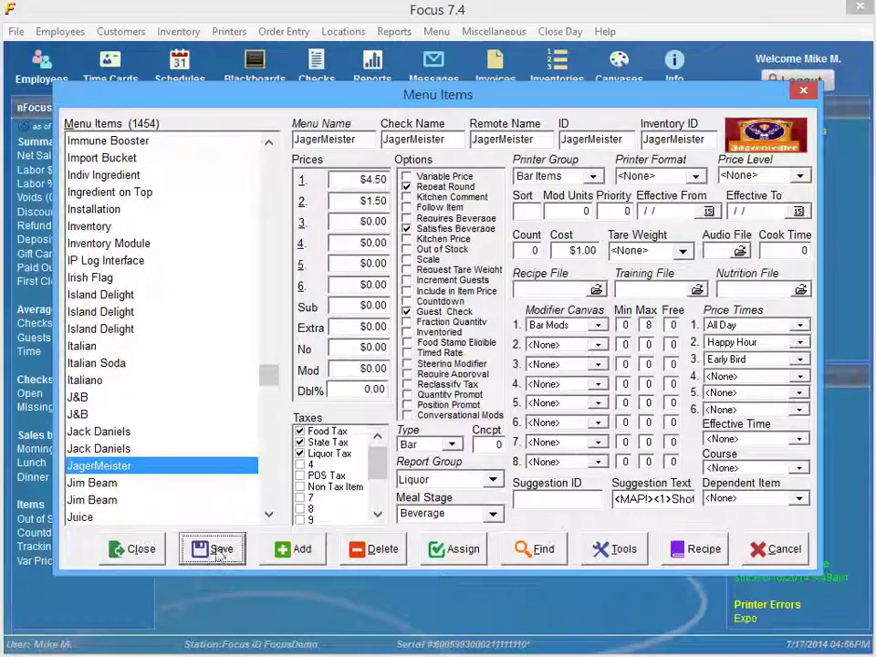
- Close the menu items list and open the Call Liquor canvas in the canvas editor
{"action": "left_click", "coordinate": [137, 550]}
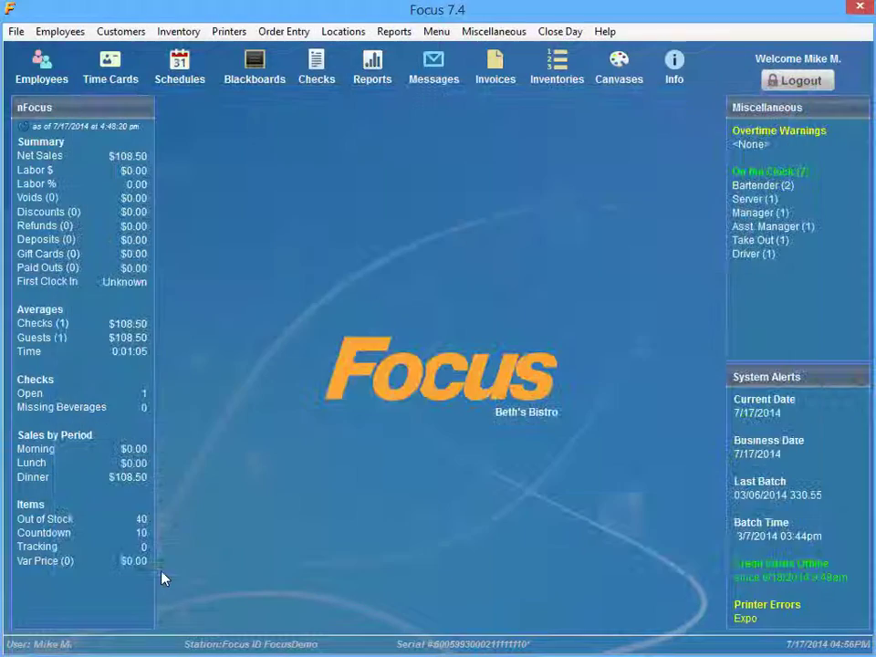
{"action": "left_click", "coordinate": [616, 79]}
{"action": "key", "text": "Up"}
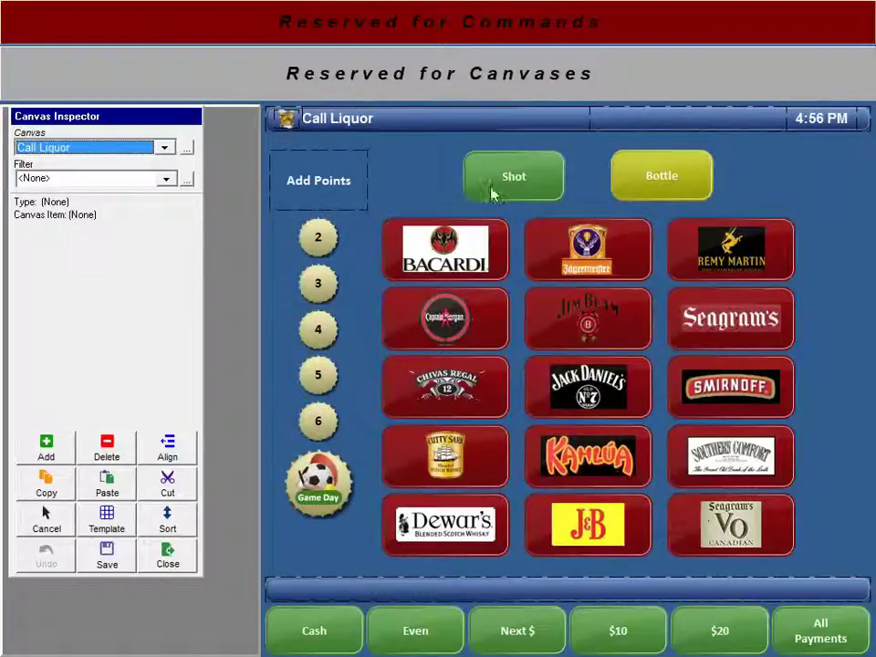
- Check the Suggestion Text of the menu item behind the Bacardi button, and select the Captain Morgan button on the canvas
{"action": "left_click", "coordinate": [452, 246]}
{"action": "left_click", "coordinate": [188, 241]}
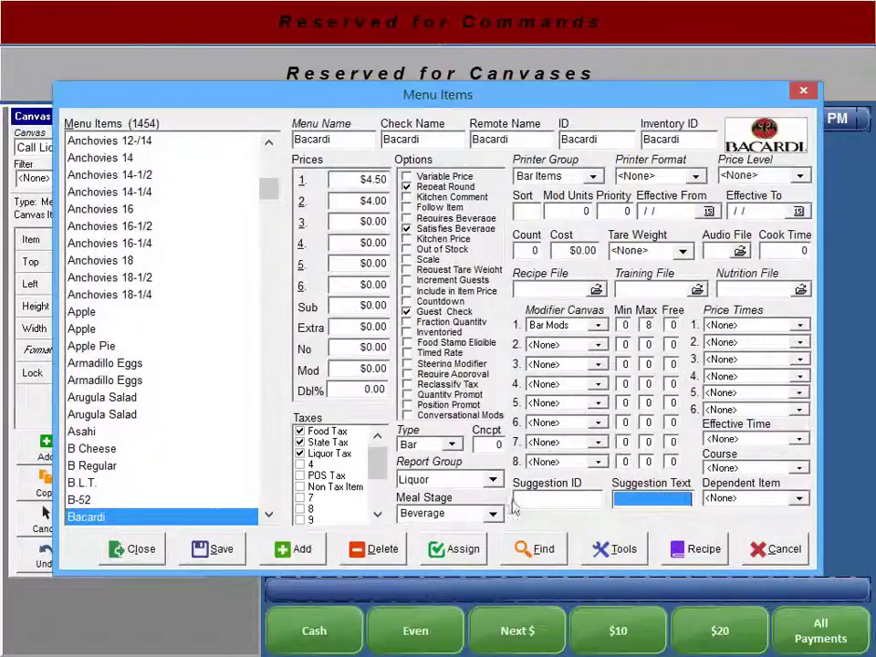
{"action": "key", "text": "Return"}
{"action": "left_click", "coordinate": [427, 315]}
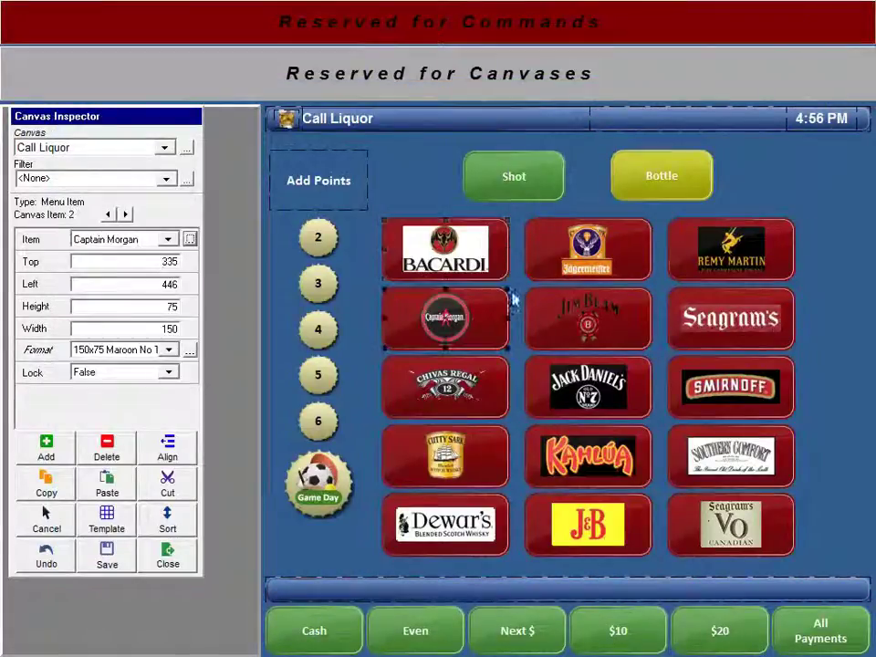
- Check the JagerMeister button's menu item for its Suggestion Text mapping, and go back to the Shot and JagerMeister buttons on the canvas
{"action": "left_click", "coordinate": [586, 259]}
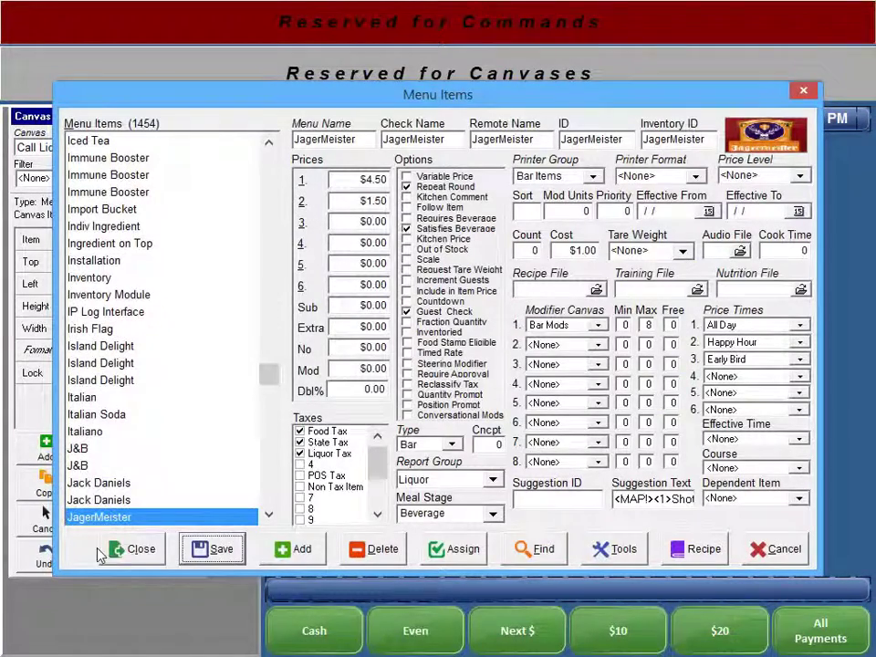
{"action": "left_click", "coordinate": [133, 548]}
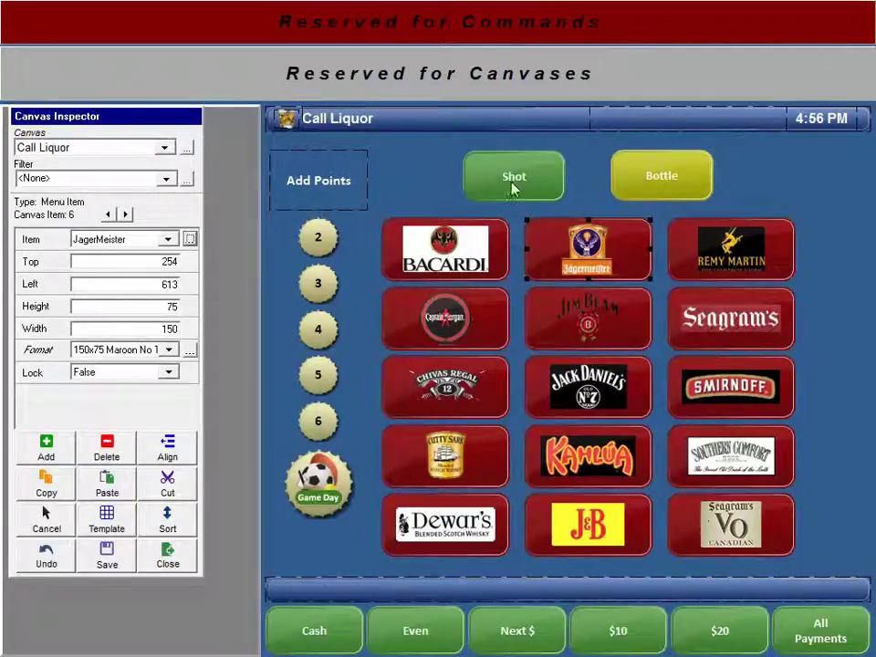
{"action": "left_click", "coordinate": [515, 186]}
{"action": "left_click", "coordinate": [585, 243]}
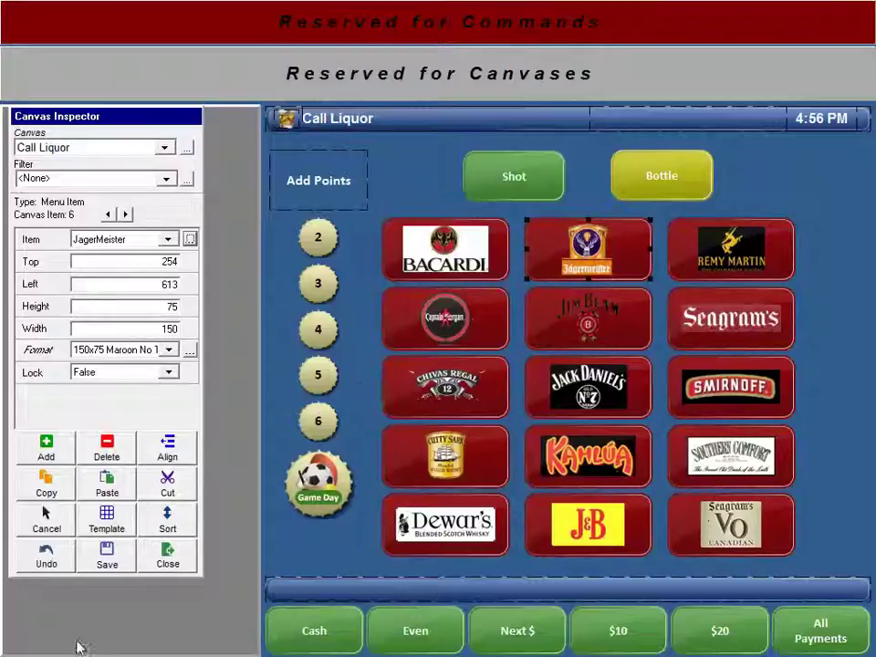
- Close the canvas editor and log out to the access code screen
{"action": "left_click", "coordinate": [167, 553]}
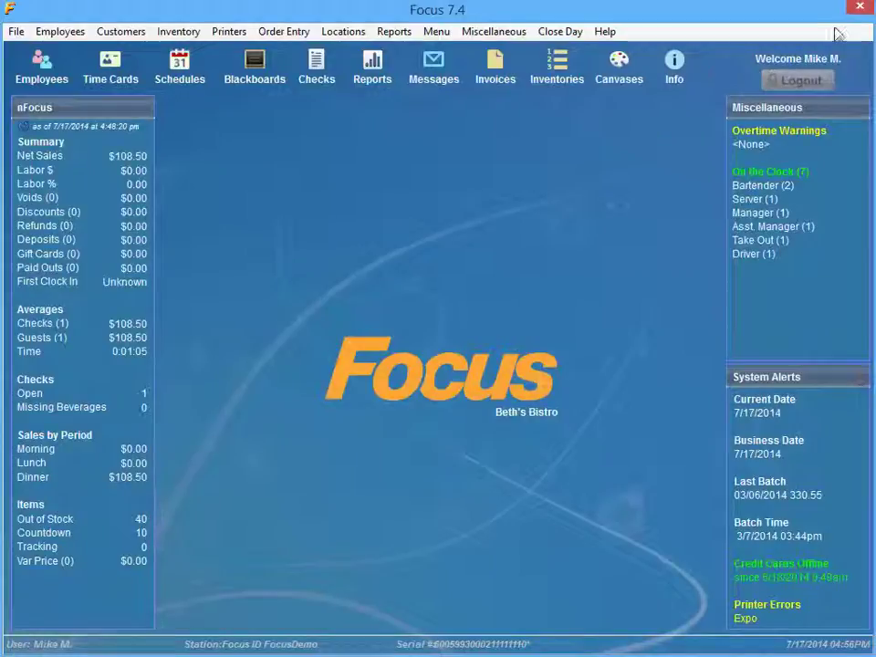
{"action": "left_click", "coordinate": [806, 86]}
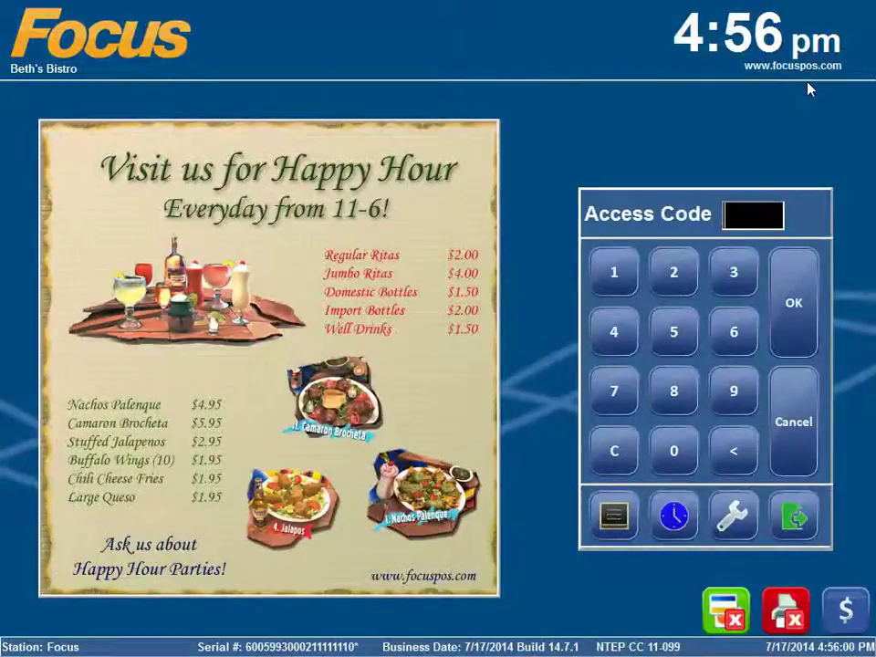